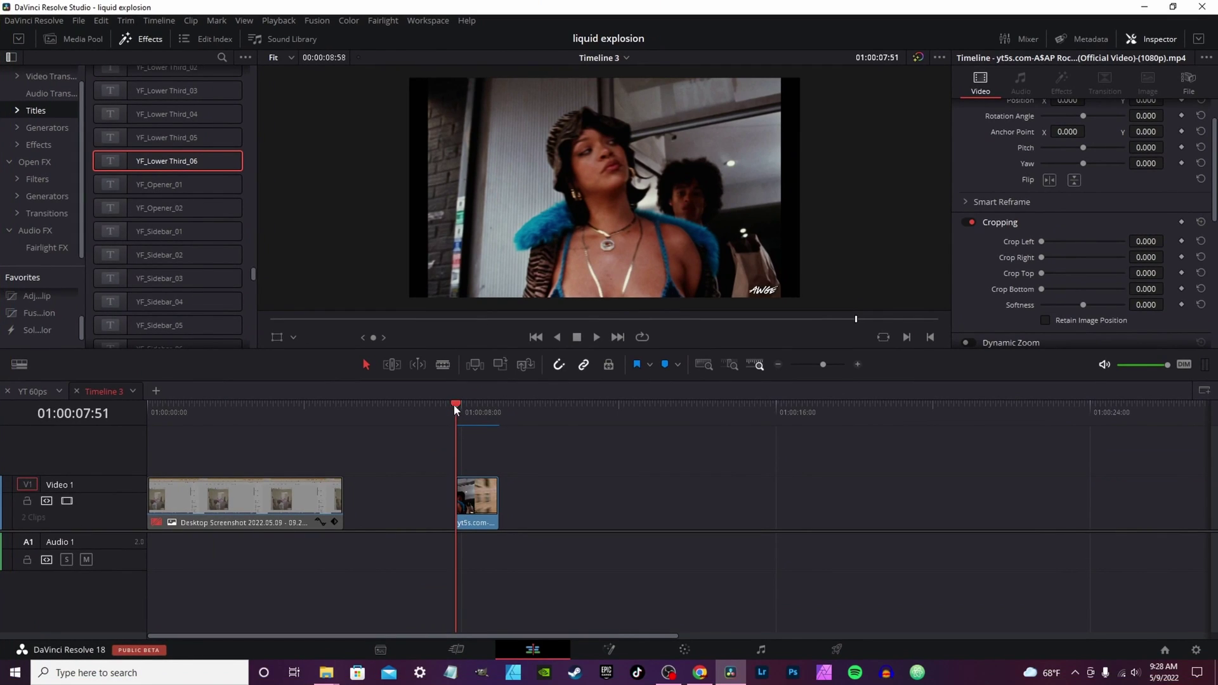
# Convert the yt5s music-video clip on Video 1 into Fusion Clip 2 and open it in Fusion.
pyautogui.moveTo(454, 409); pyautogui.dragTo(479, 407)
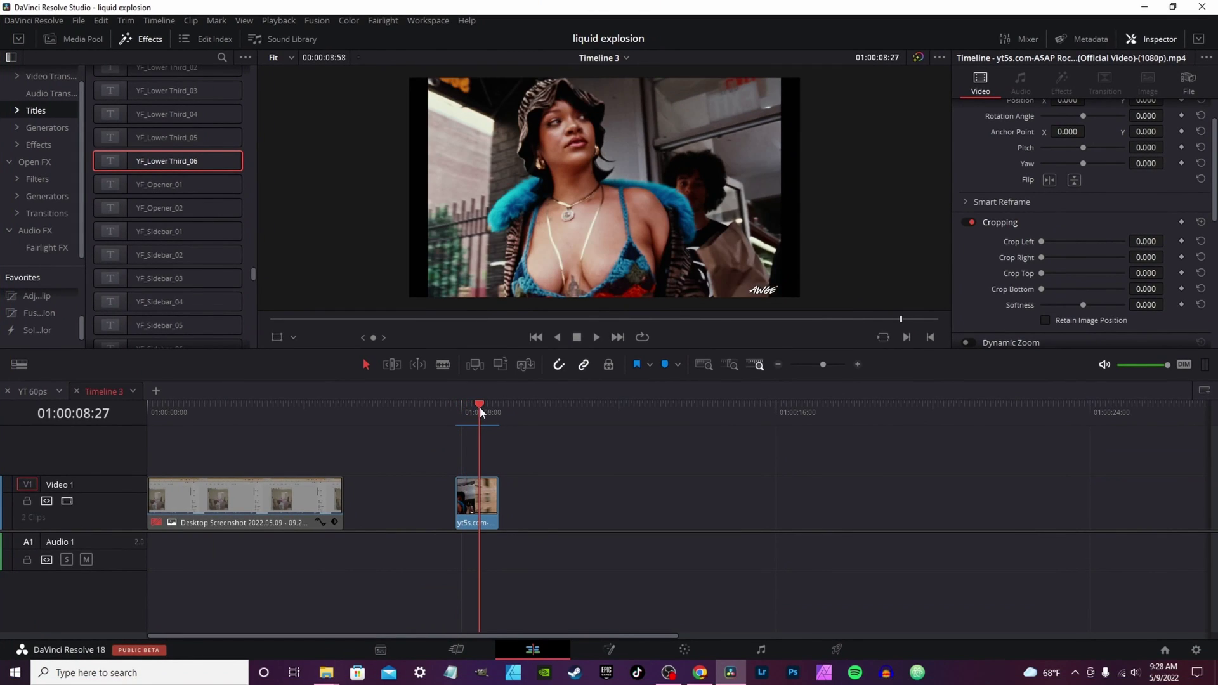
pyautogui.click(487, 509)
pyautogui.rightClick(477, 493)
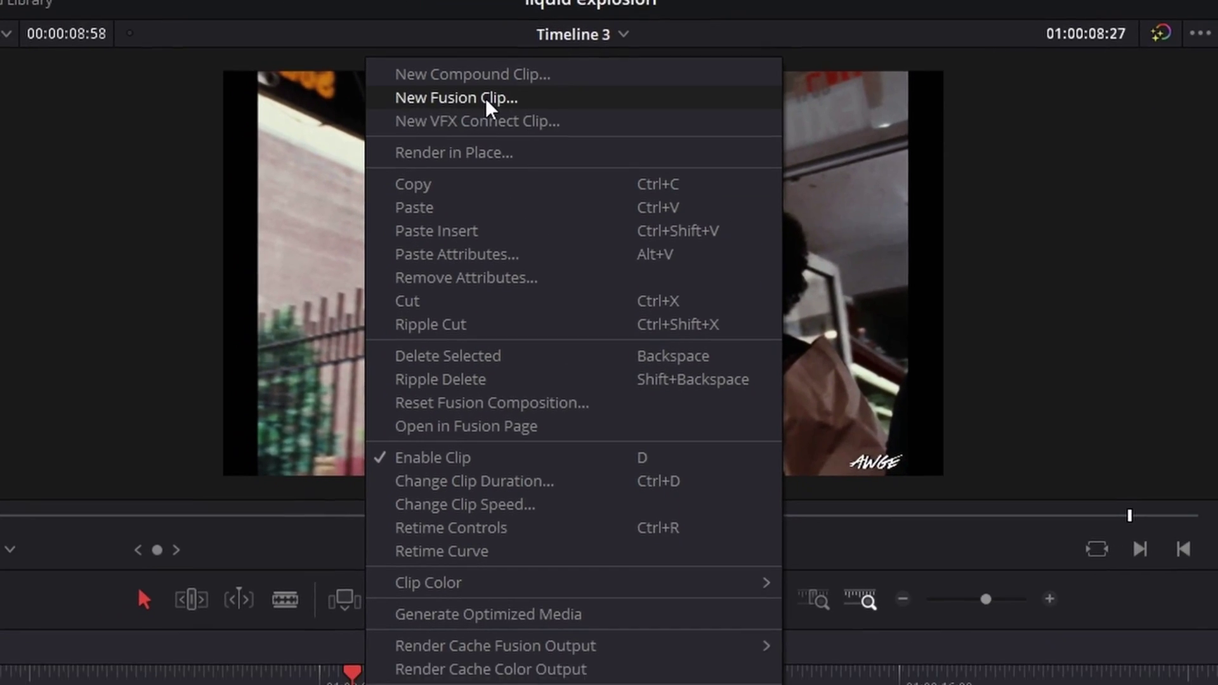
pyautogui.click(561, 89)
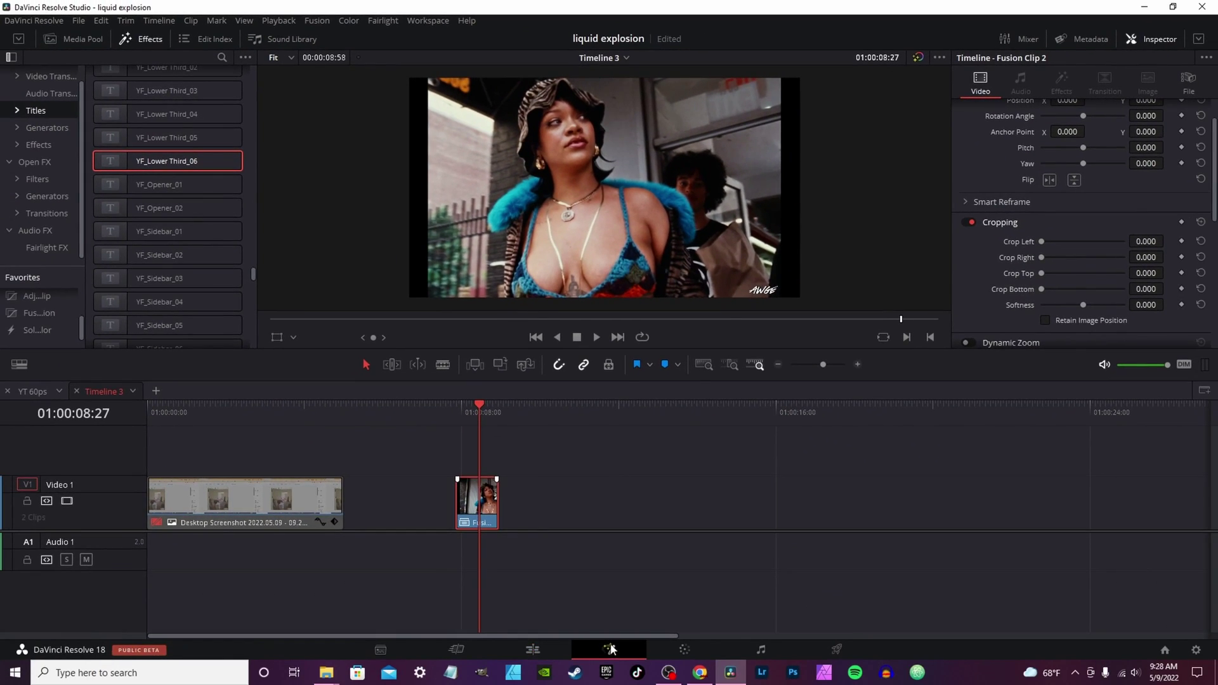
pyautogui.click(610, 649)
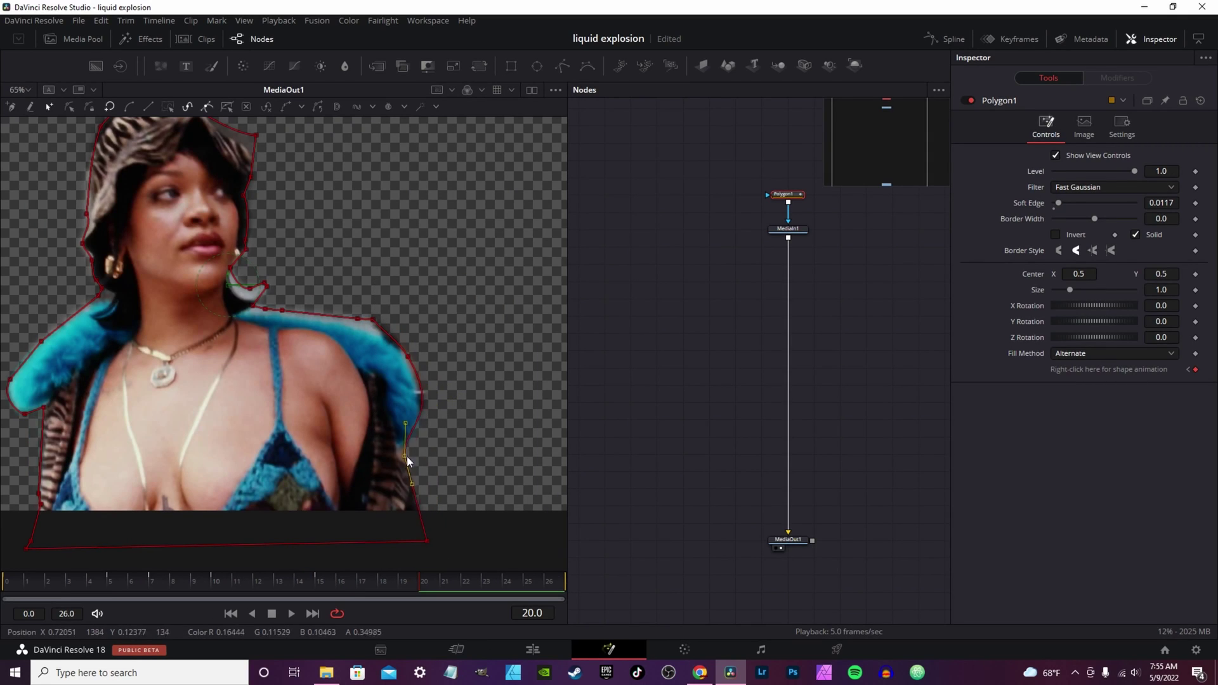
# Refine Polygon1's points along the woman's hair and shoulder, deleting the extra points.
pyautogui.moveTo(406, 456)
pyautogui.mouseDown()
pyautogui.moveTo(626, 382)
pyautogui.moveTo(412, 435)
pyautogui.moveTo(413, 478)
pyautogui.moveTo(412, 443)
pyautogui.mouseUp()
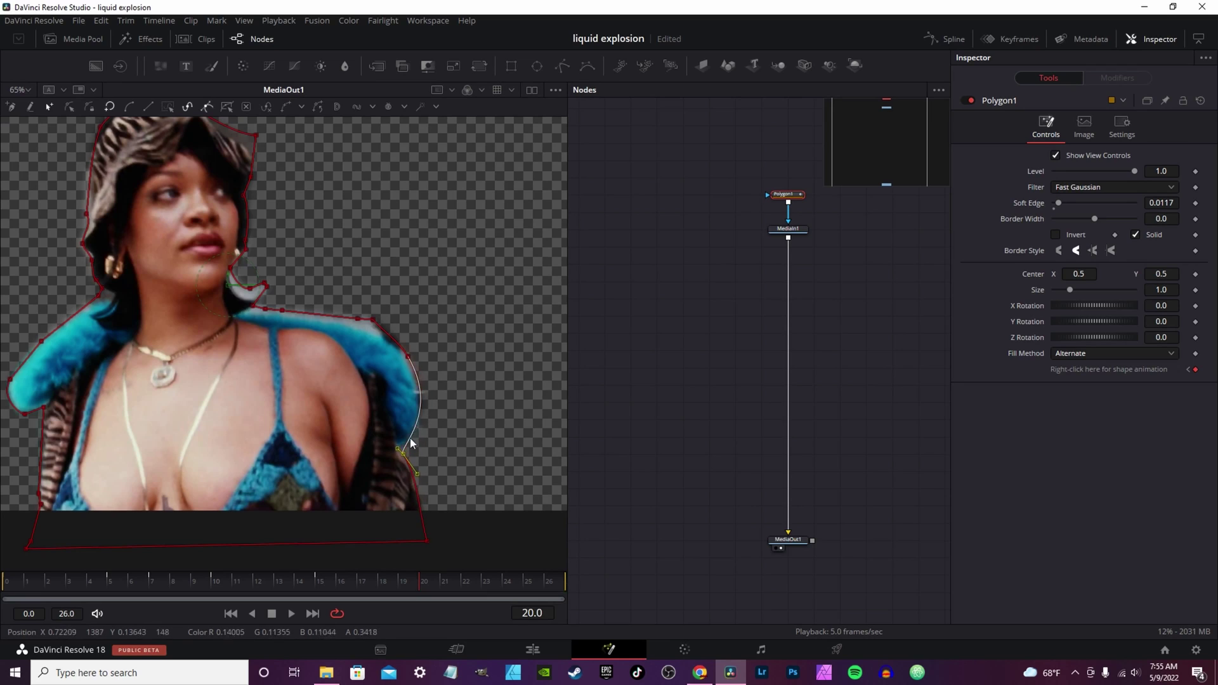
pyautogui.scroll(2, 285, 288)
pyautogui.press('Delete')
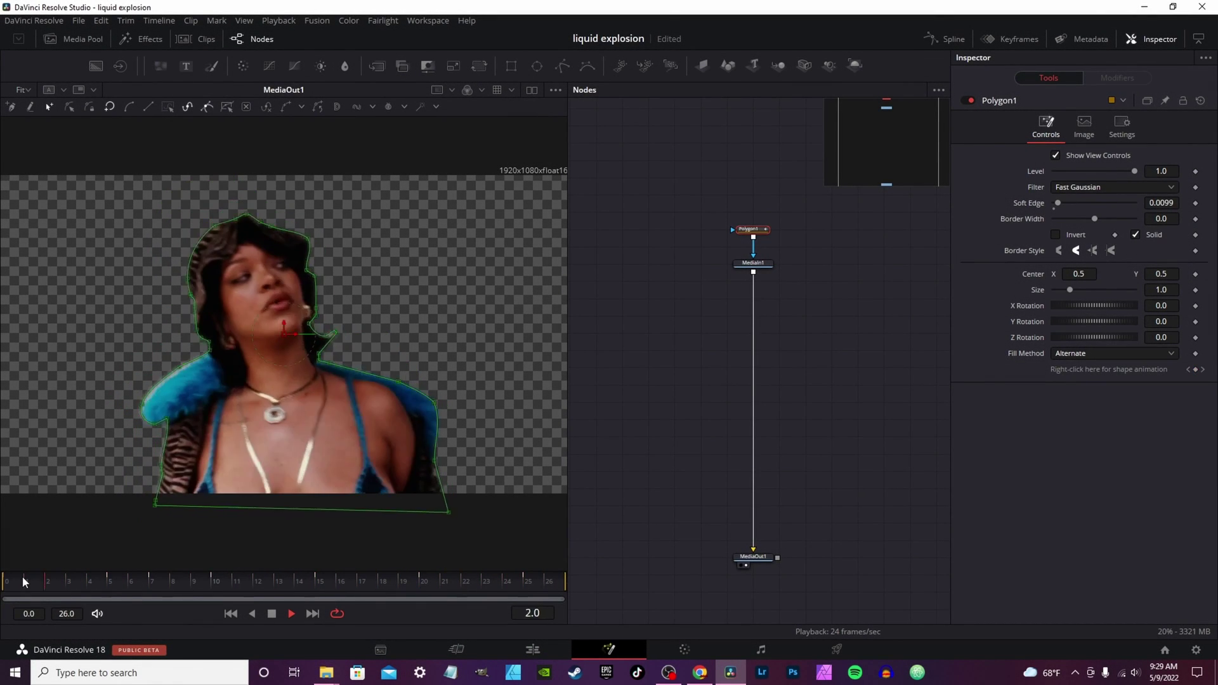
pyautogui.press('space')
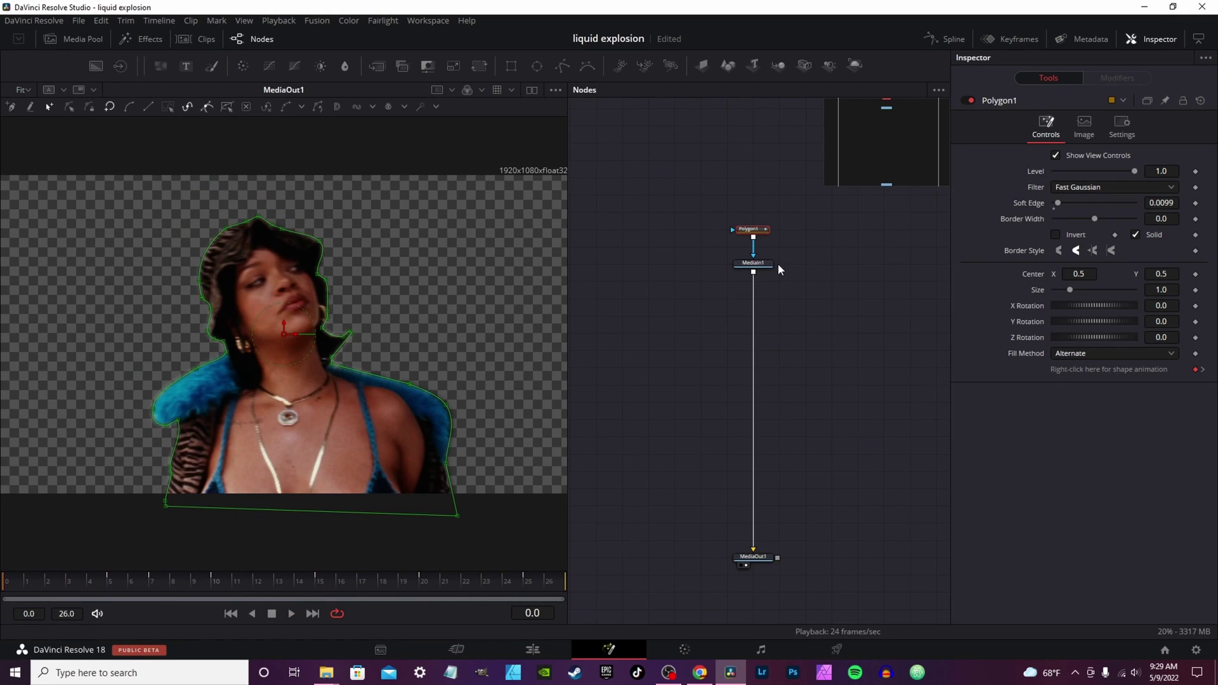
# Duplicate the MediaIn1 node and merge the copy behind it, creating Merge1.
pyautogui.click(761, 267)
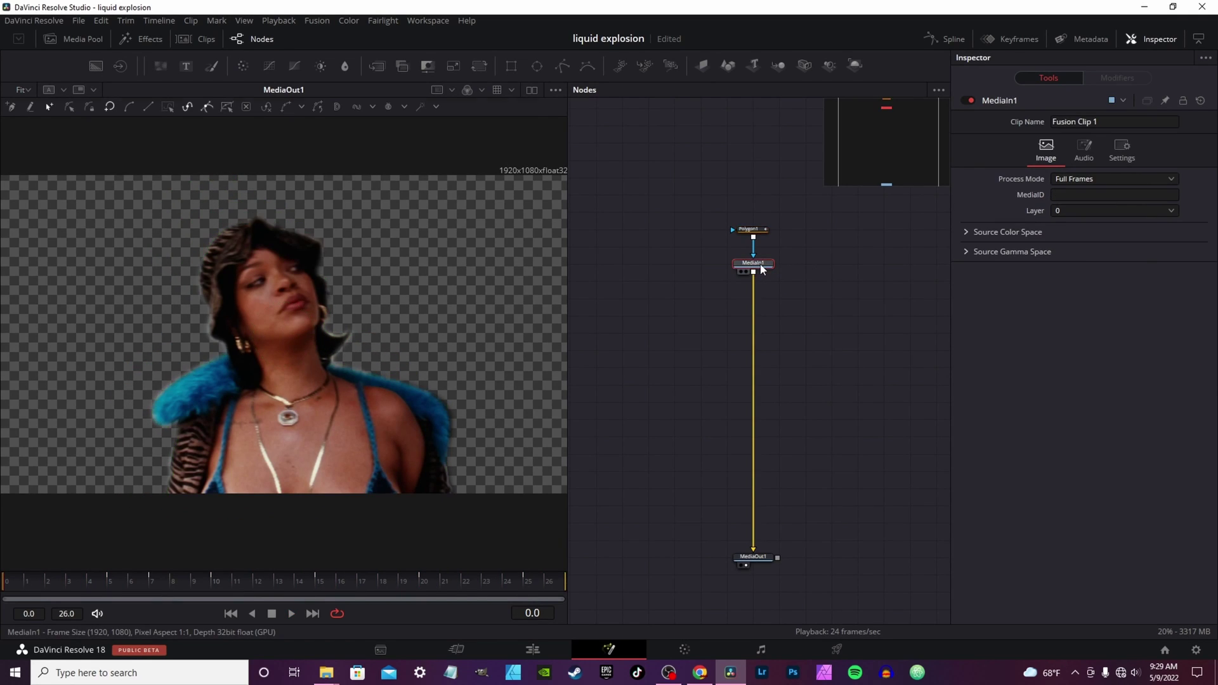
pyautogui.hotkey('ctrl', 'c')
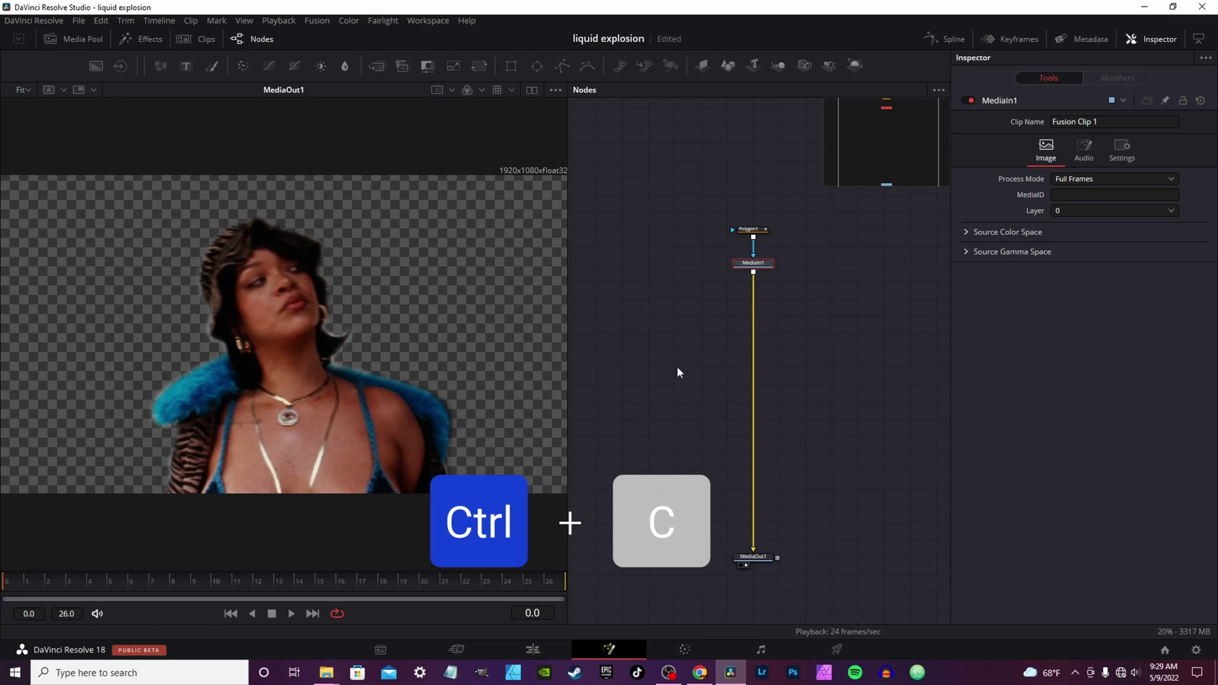
pyautogui.hotkey('ctrl', 'v')
pyautogui.hotkey('ctrl', 'v')
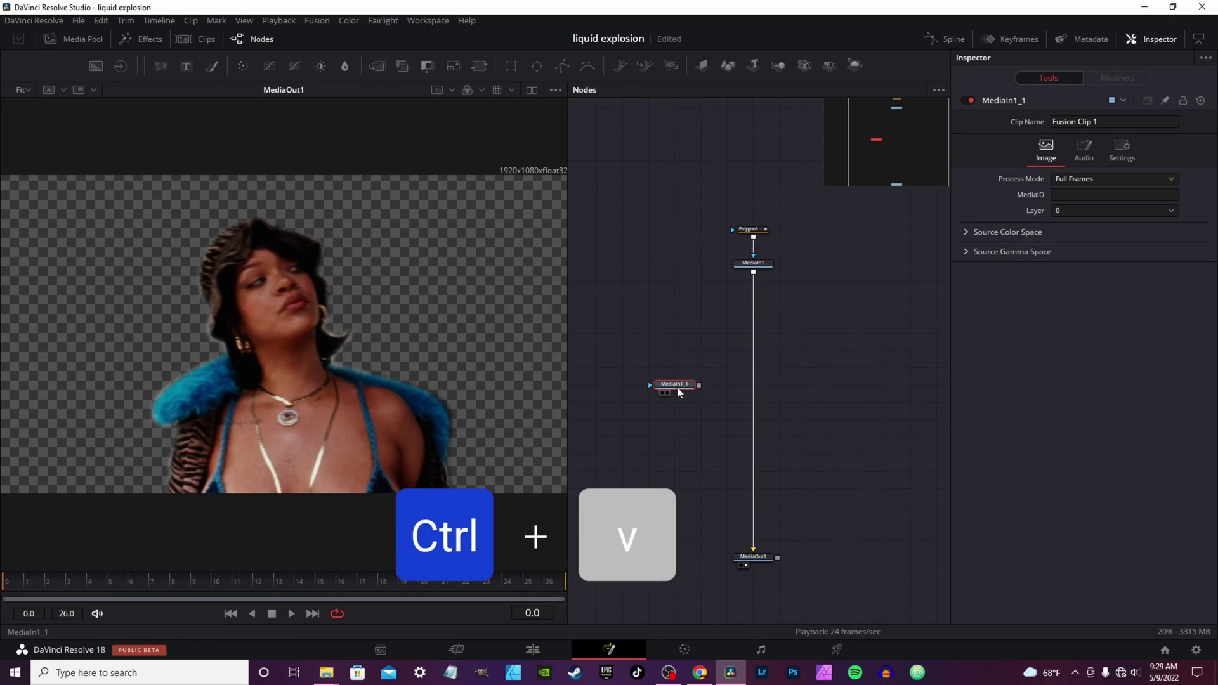
pyautogui.moveTo(646, 385); pyautogui.dragTo(723, 365)
pyautogui.moveTo(732, 268); pyautogui.dragTo(753, 276)
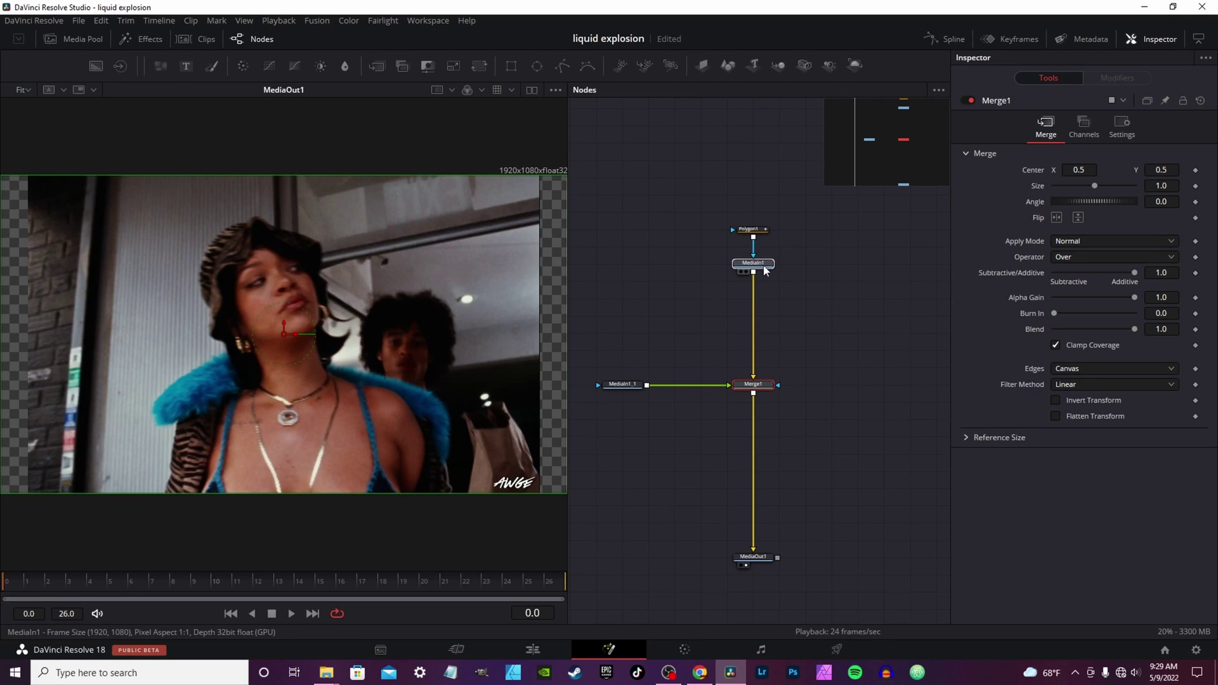
# Line the nodes up with Merge1 and MediaOut1 beneath MediaIn1.
pyautogui.moveTo(764, 267); pyautogui.dragTo(870, 267)
pyautogui.moveTo(759, 230); pyautogui.dragTo(864, 229)
pyautogui.moveTo(764, 389); pyautogui.dragTo(867, 388)
pyautogui.moveTo(762, 560); pyautogui.dragTo(867, 559)
# Rename the duplicate footage node to MediaIn2.
pyautogui.click(625, 392)
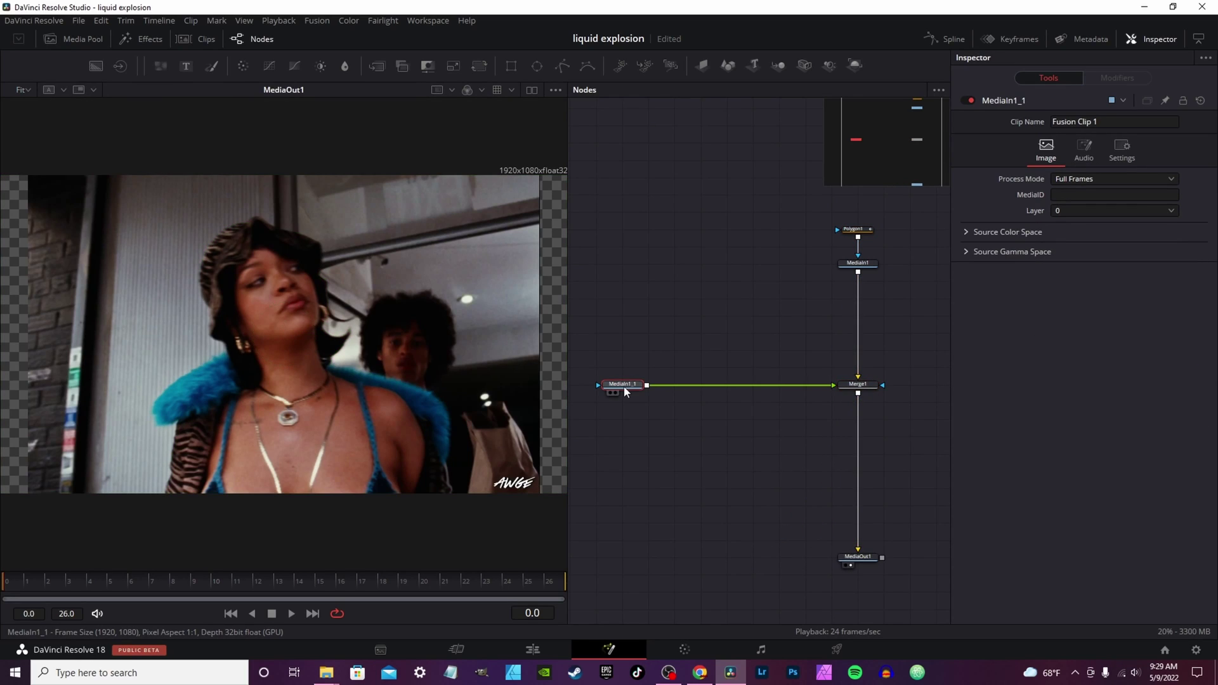
pyautogui.press('F2')
pyautogui.click(602, 315)
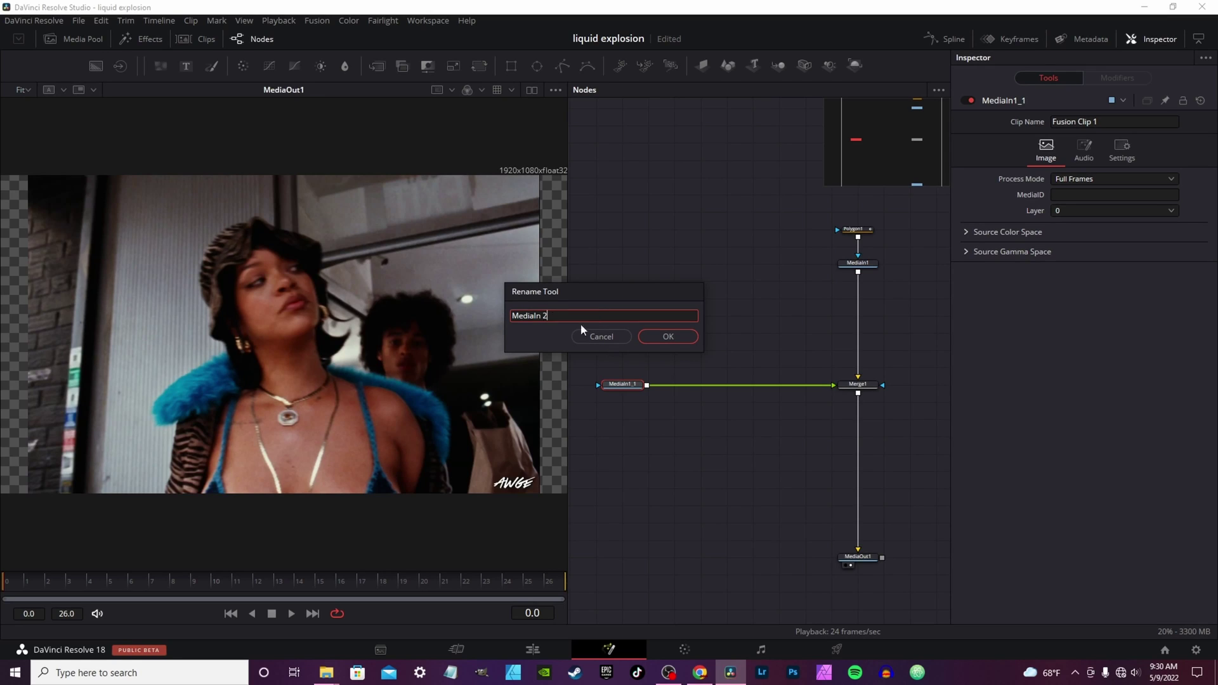
pyautogui.click(671, 337)
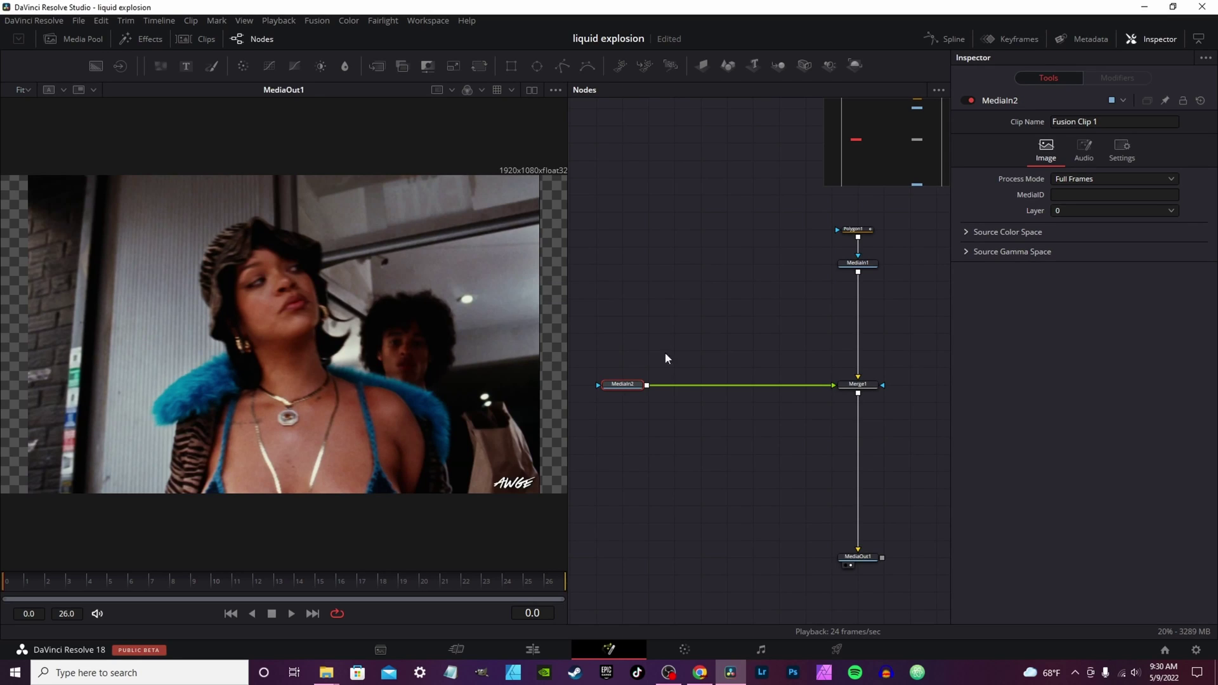
pyautogui.hotkey('ctrl', 'space')
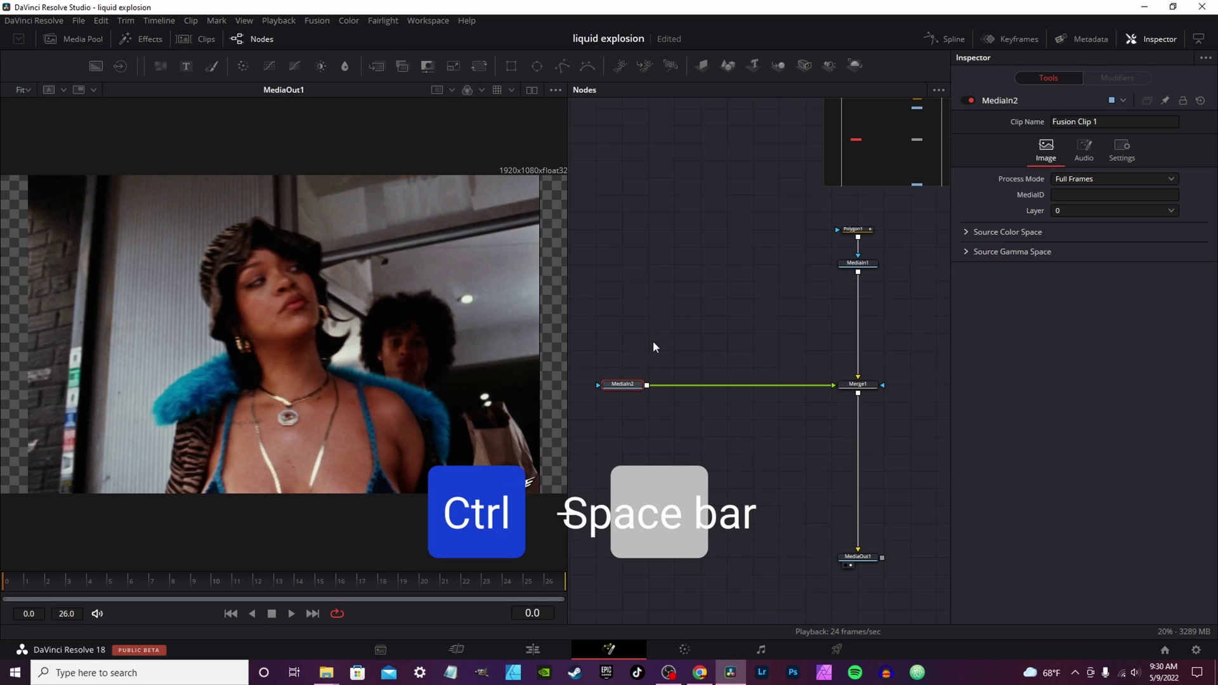
# Add Displace1 after MediaIn2 via a 'dis' search and wire a new FastNoise1 into it.
pyautogui.write('time')
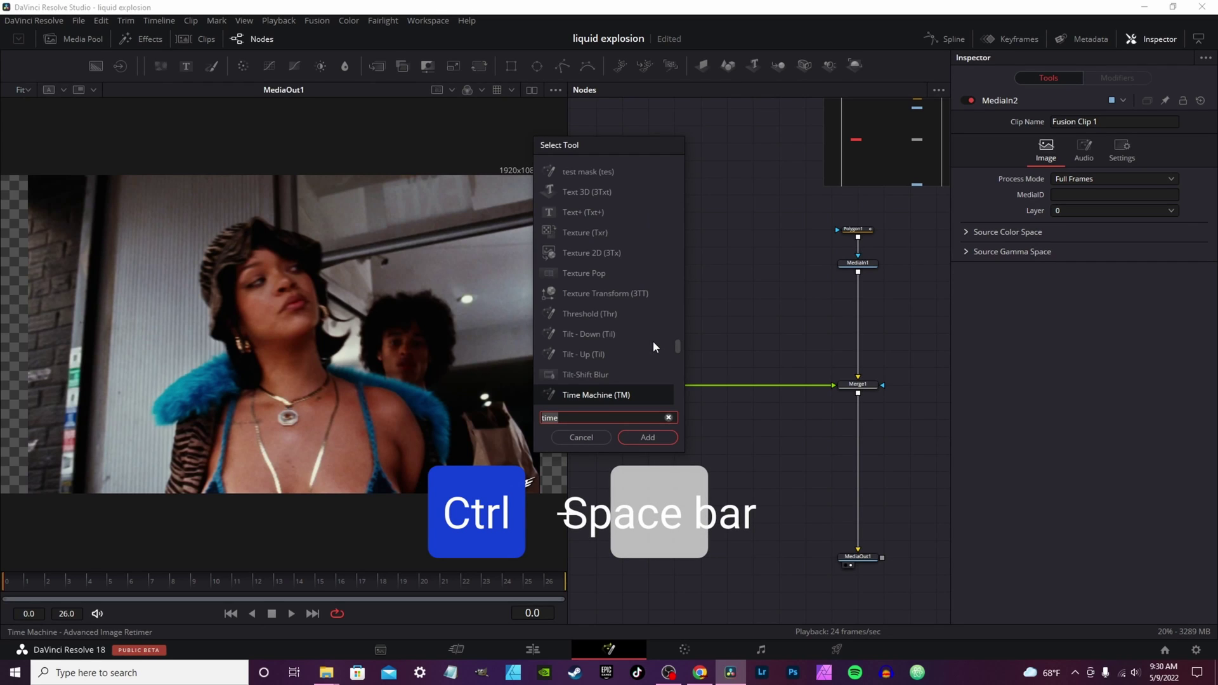
pyautogui.press('BackSpace')
pyautogui.press('BackSpace')
pyautogui.press('BackSpace')
pyautogui.press('BackSpace')
pyautogui.write('dis')
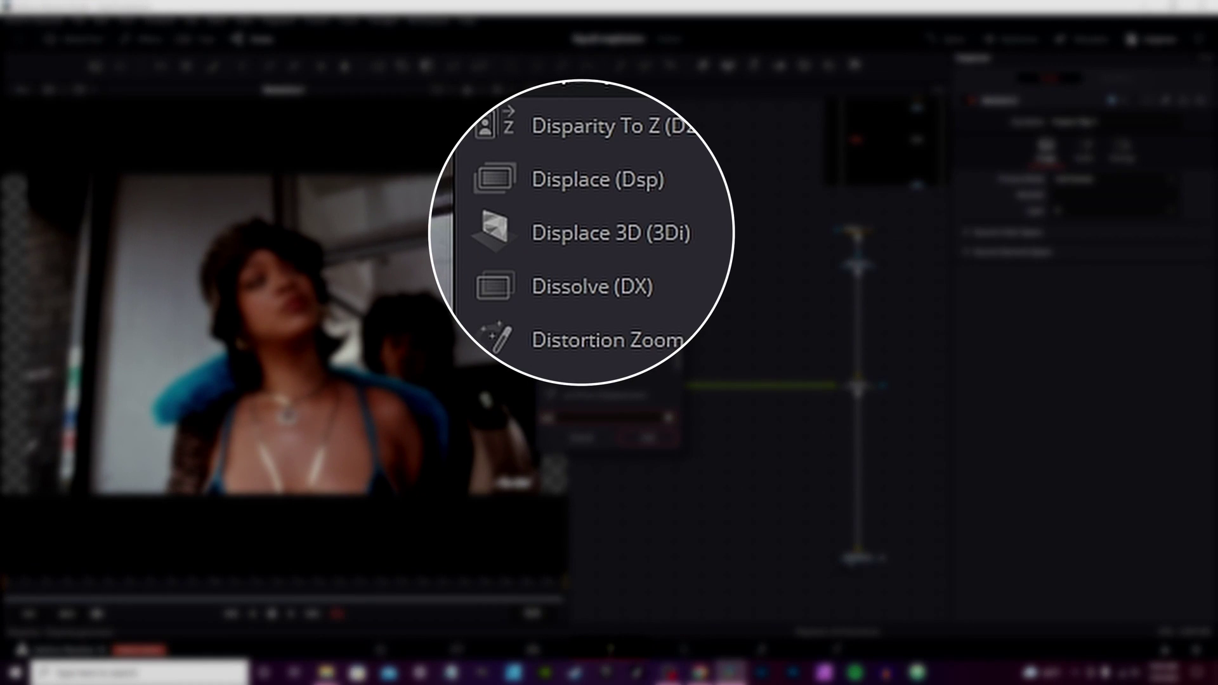
pyautogui.press('Down')
pyautogui.press('Down')
pyautogui.press('Down')
pyautogui.press('Up')
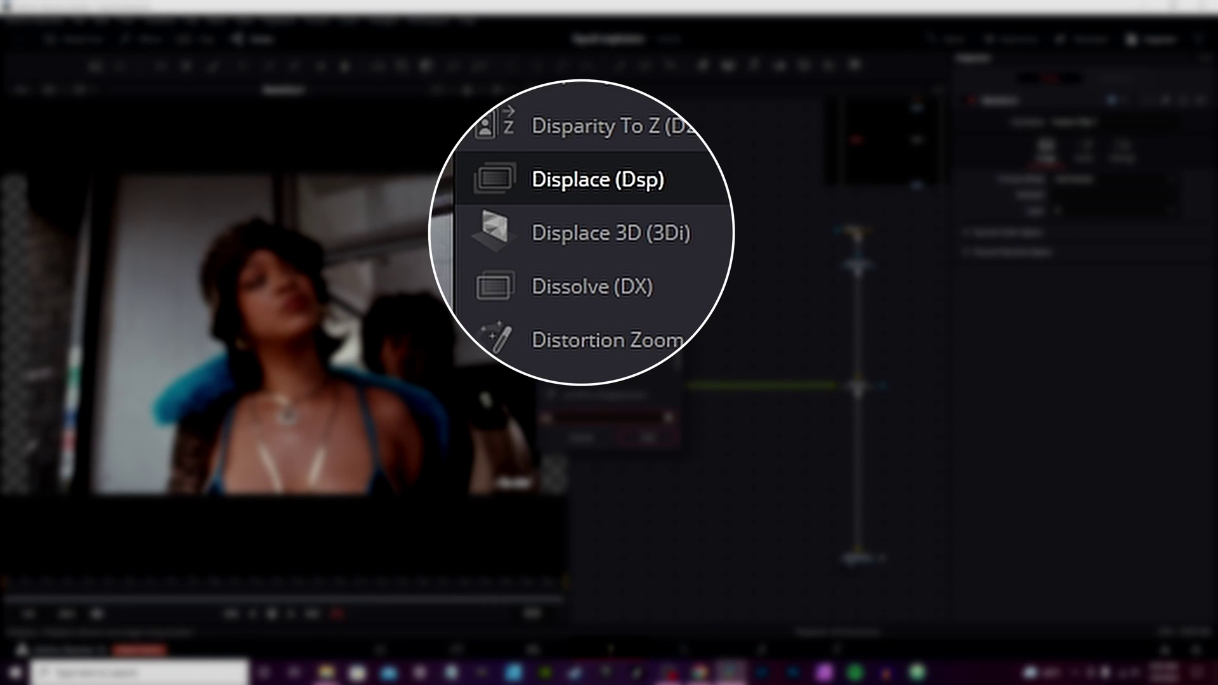
pyautogui.press('Return')
pyautogui.moveTo(680, 385); pyautogui.dragTo(706, 397)
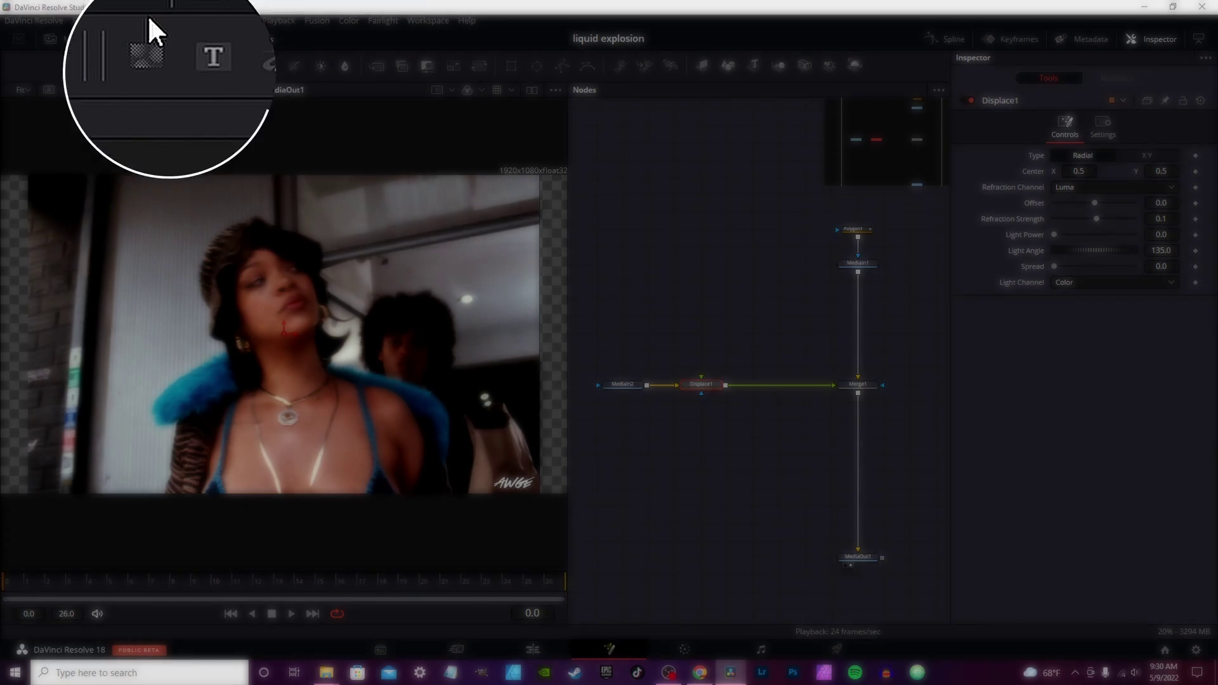
pyautogui.moveTo(161, 66); pyautogui.dragTo(701, 377)
pyautogui.moveTo(703, 247); pyautogui.dragTo(706, 299)
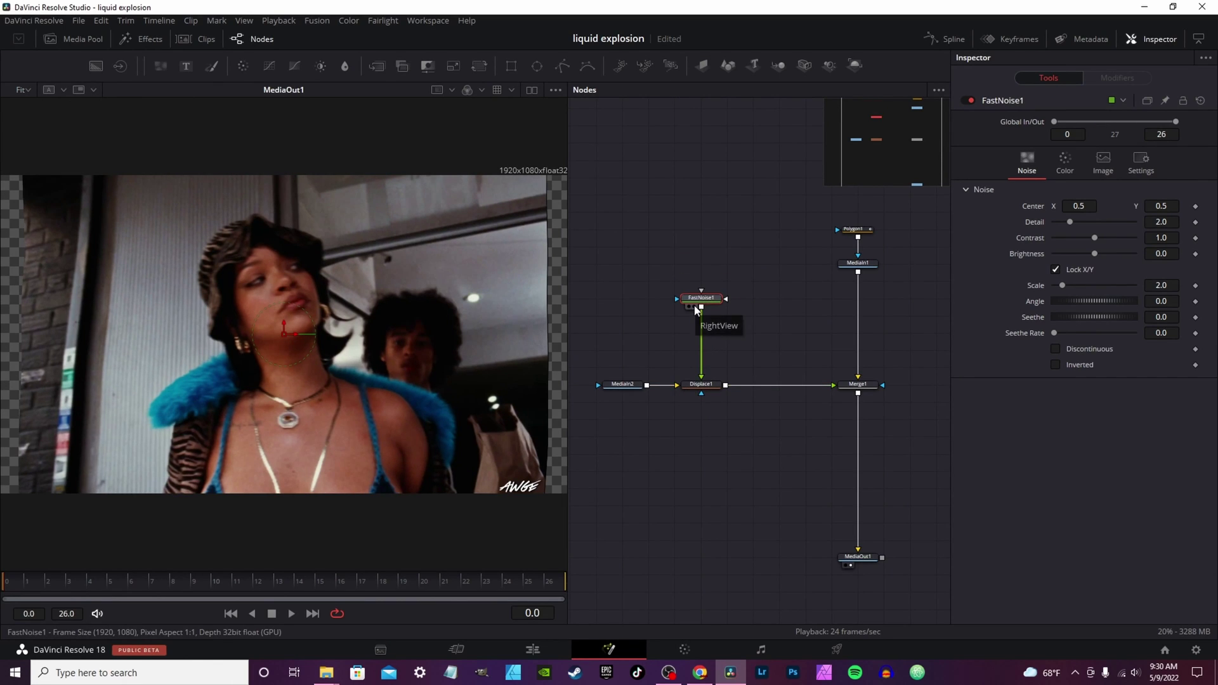
# Set FastNoise1 to Detail 6.61, Contrast 5.0, Brightness 0.16, Scale 3.46, Seethe Rate 0.157.
pyautogui.click(695, 310)
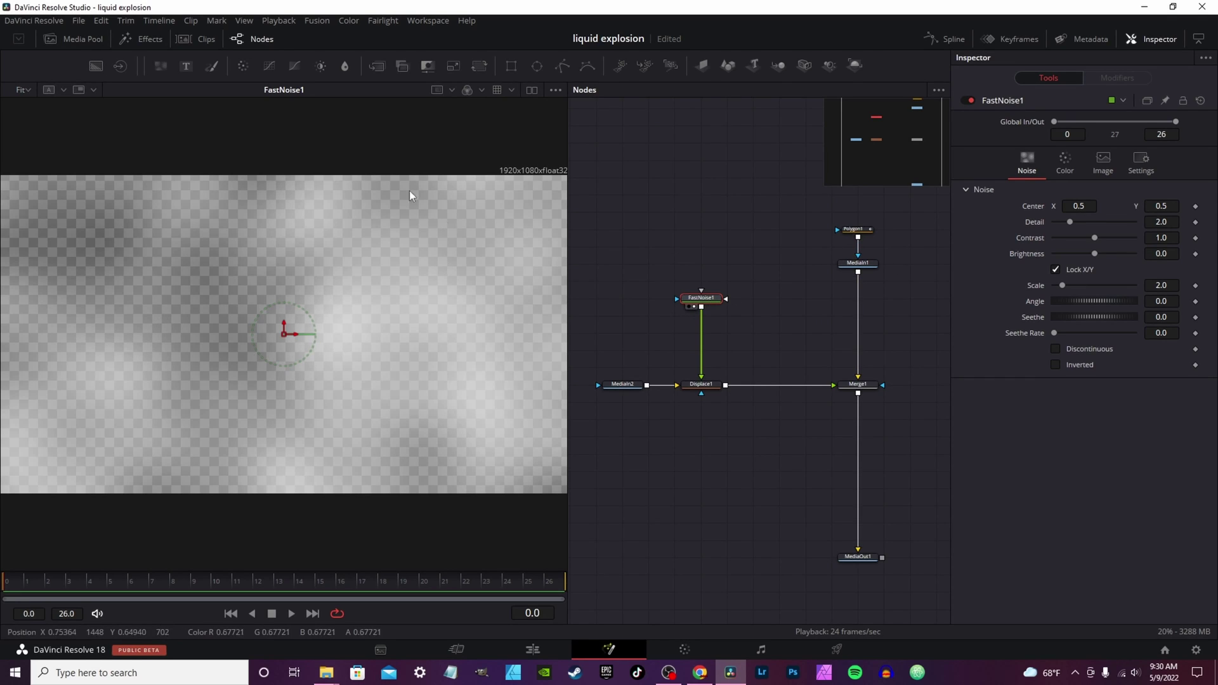
pyautogui.moveTo(1070, 222); pyautogui.dragTo(1102, 248)
pyautogui.moveTo(1064, 286)
pyautogui.mouseDown()
pyautogui.moveTo(1091, 287)
pyautogui.moveTo(1064, 283)
pyautogui.mouseUp()
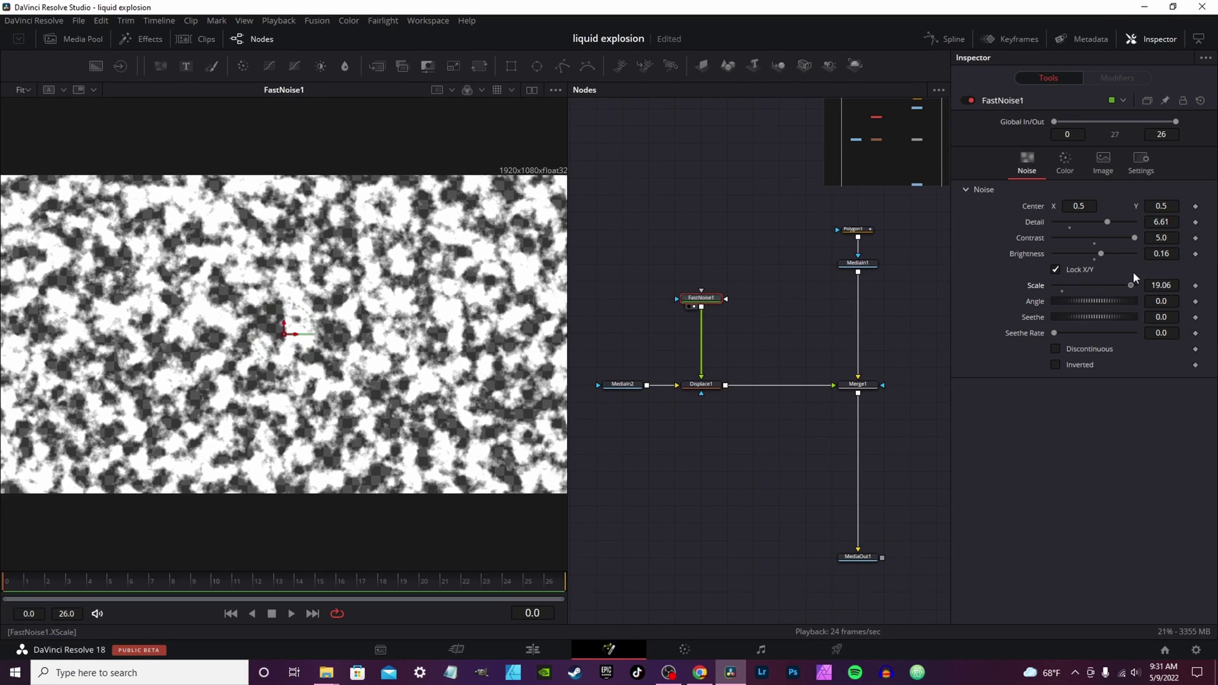
pyautogui.moveTo(1095, 285); pyautogui.dragTo(1090, 332)
pyautogui.press('space')
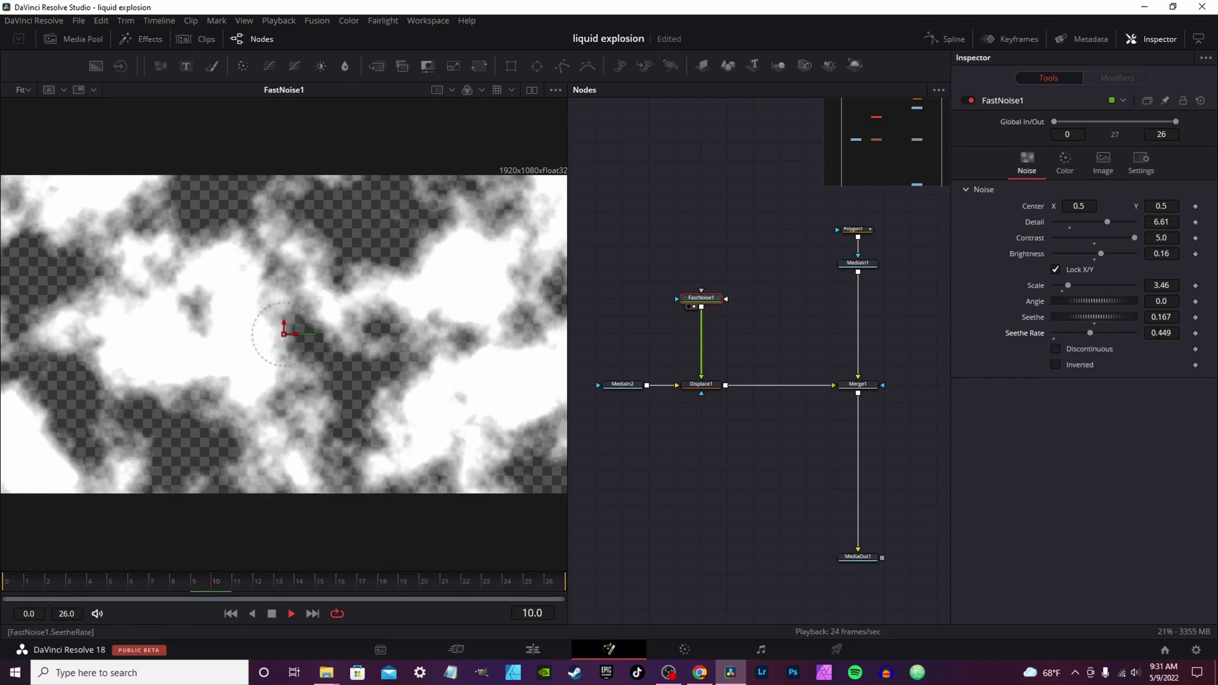
pyautogui.moveTo(1091, 333); pyautogui.dragTo(1070, 334)
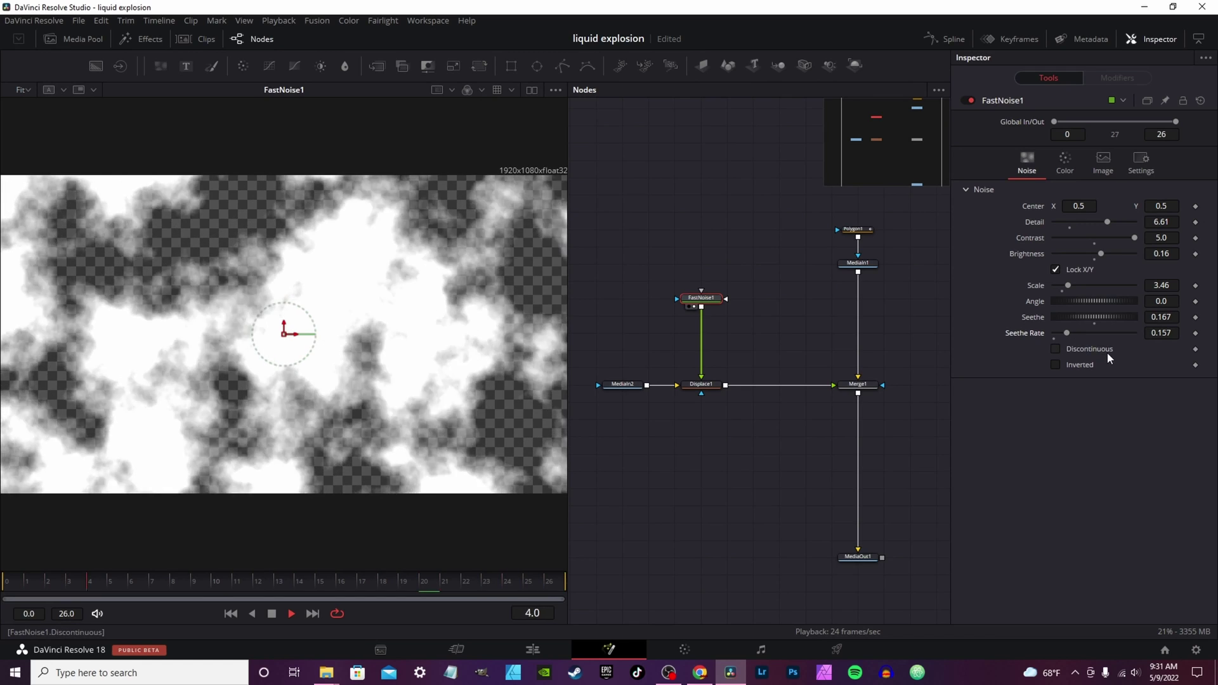
pyautogui.press('space')
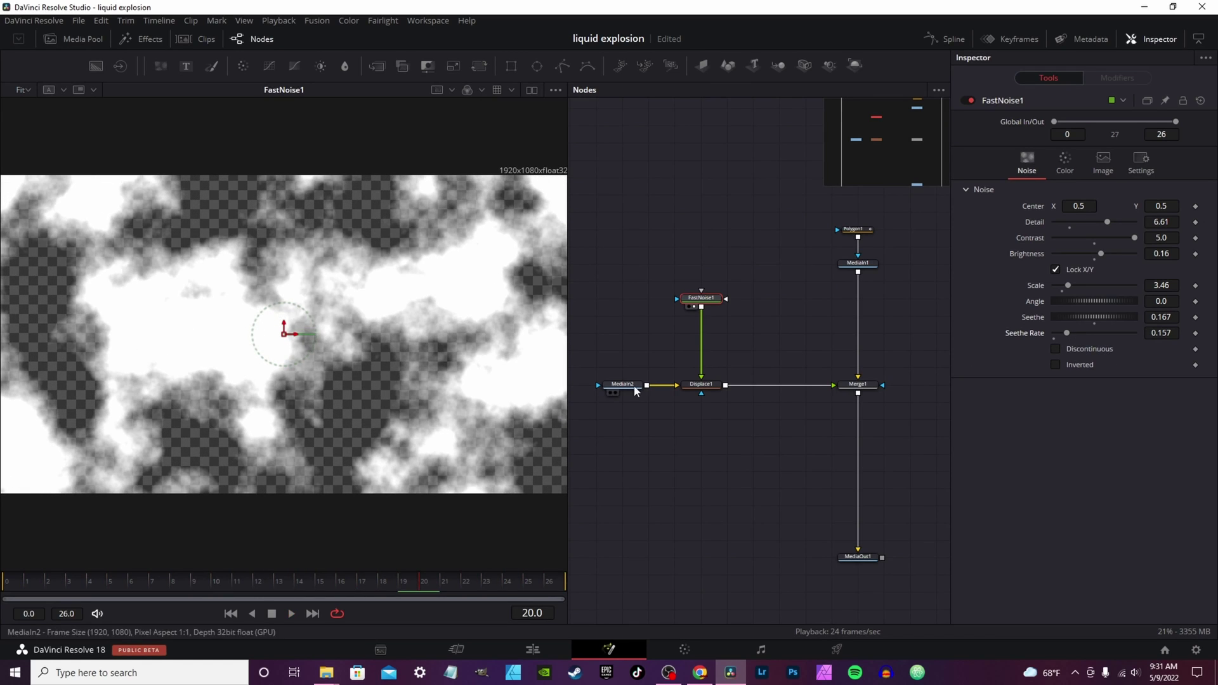
pyautogui.click(708, 386)
# Set Displace1's Offset to 0.5 and Refraction Strength to 2.0, then preview the warp.
pyautogui.press('1')
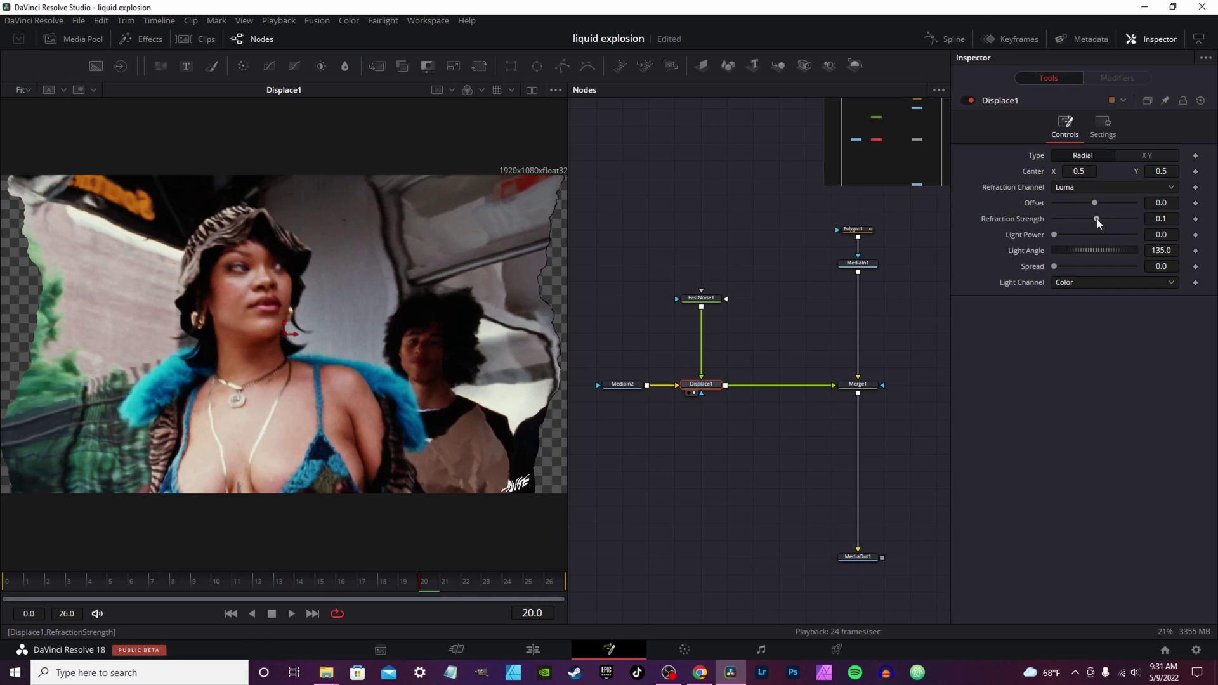
pyautogui.moveTo(1095, 203); pyautogui.dragTo(1151, 203)
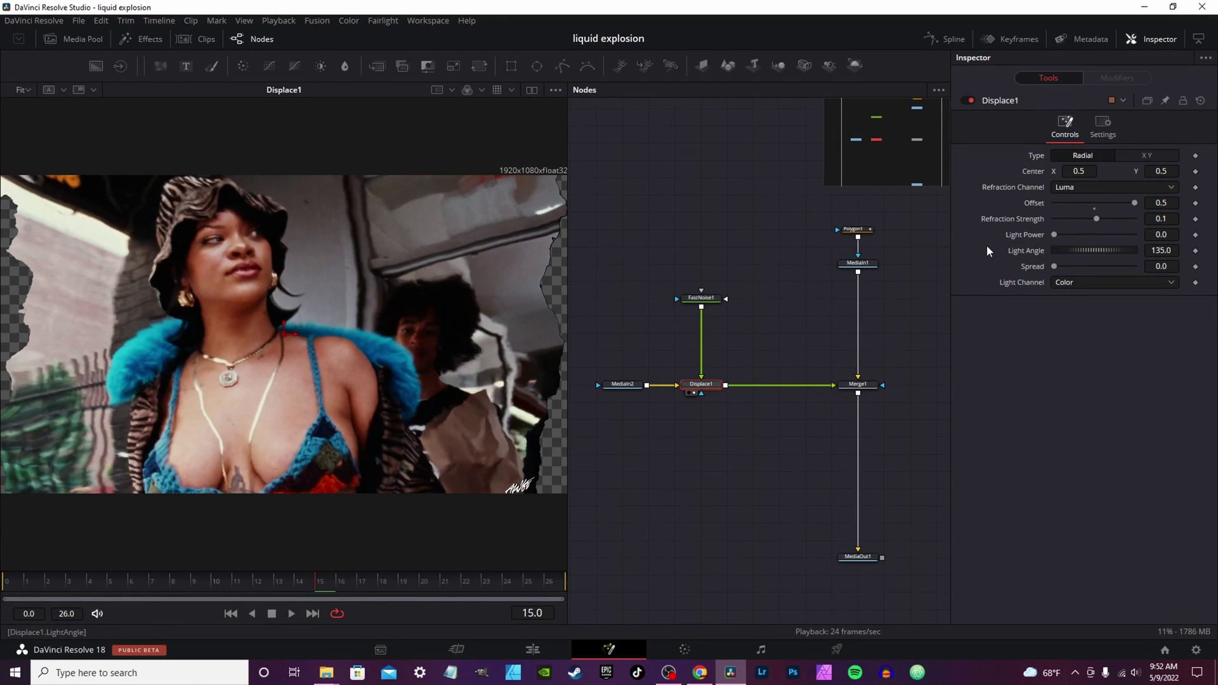
pyautogui.moveTo(1091, 219); pyautogui.dragTo(1136, 218)
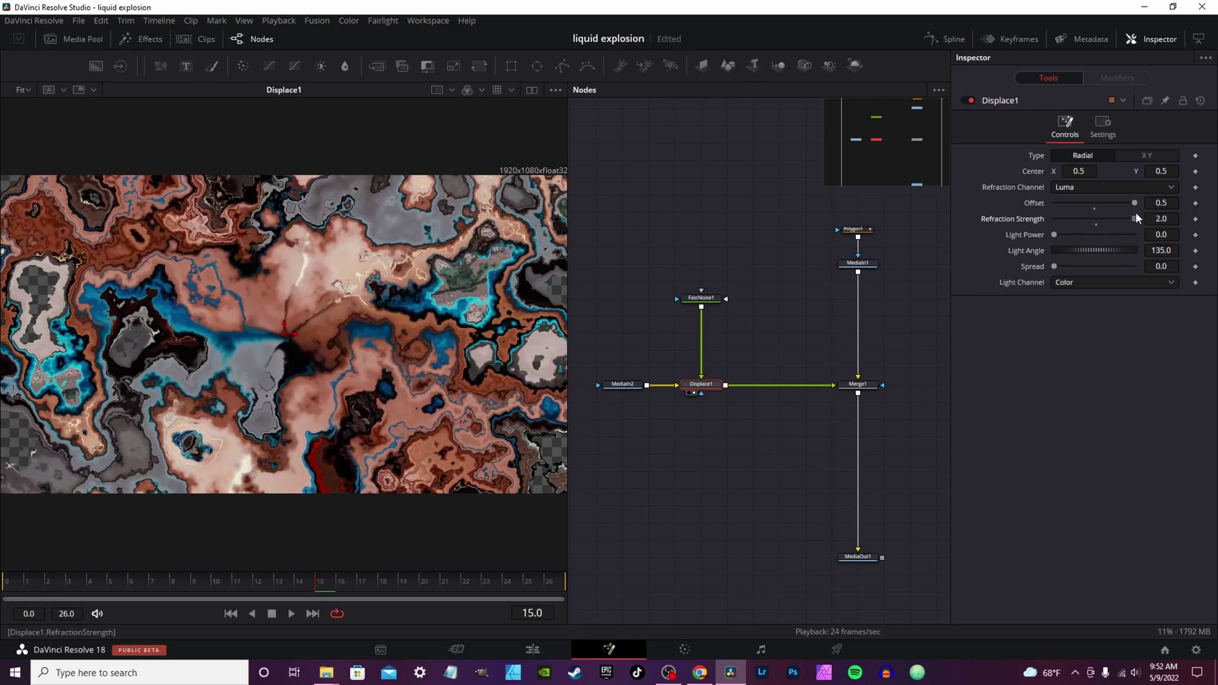
pyautogui.press('space')
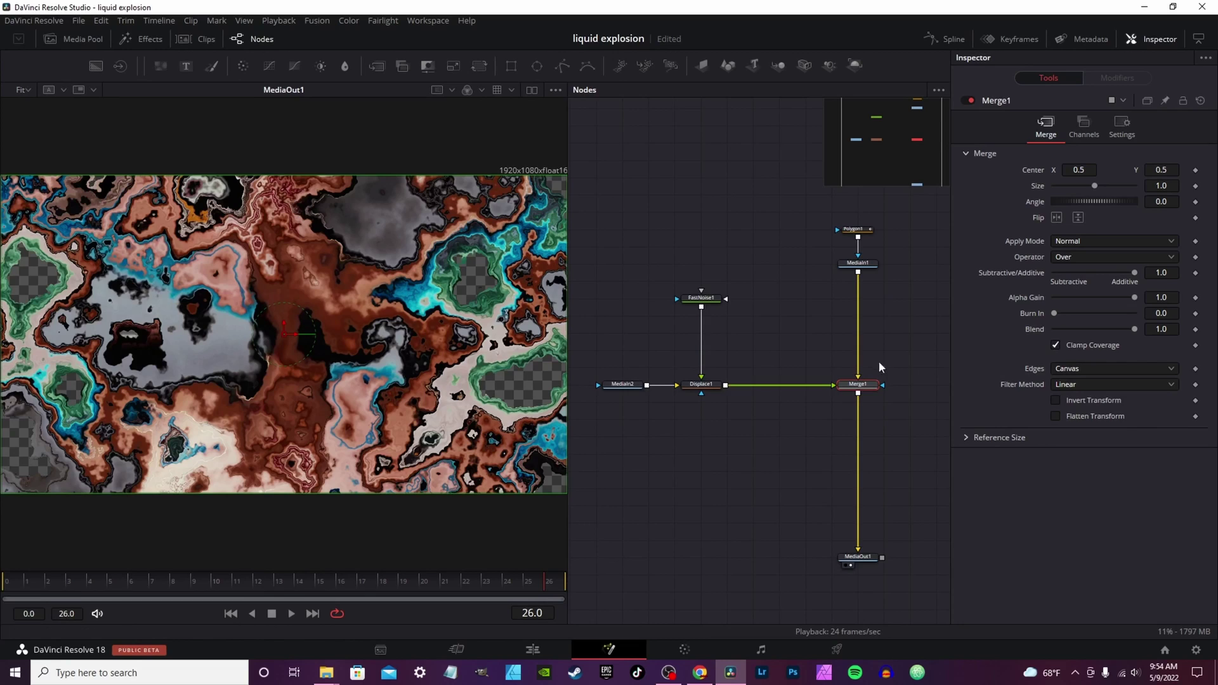
# Swap Merge1's inputs so the masked woman sits in front, and replay from frame 0.
pyautogui.hotkey('ctrl', 't')
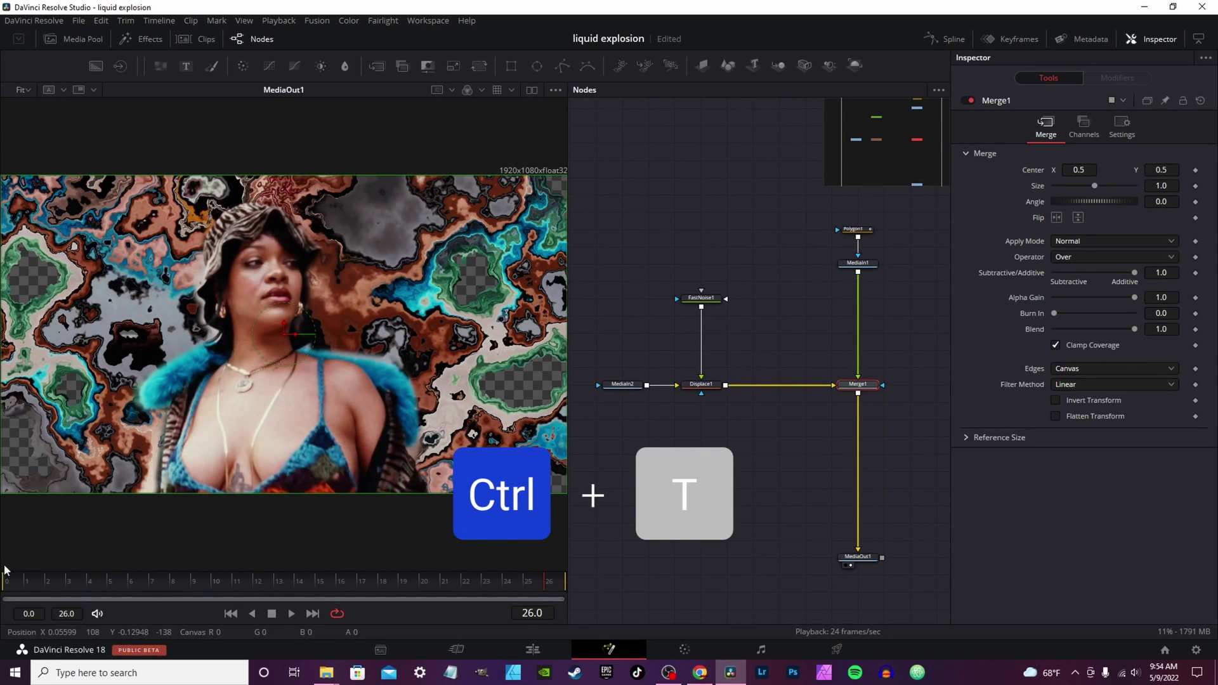
pyautogui.click(16, 583)
pyautogui.press('space')
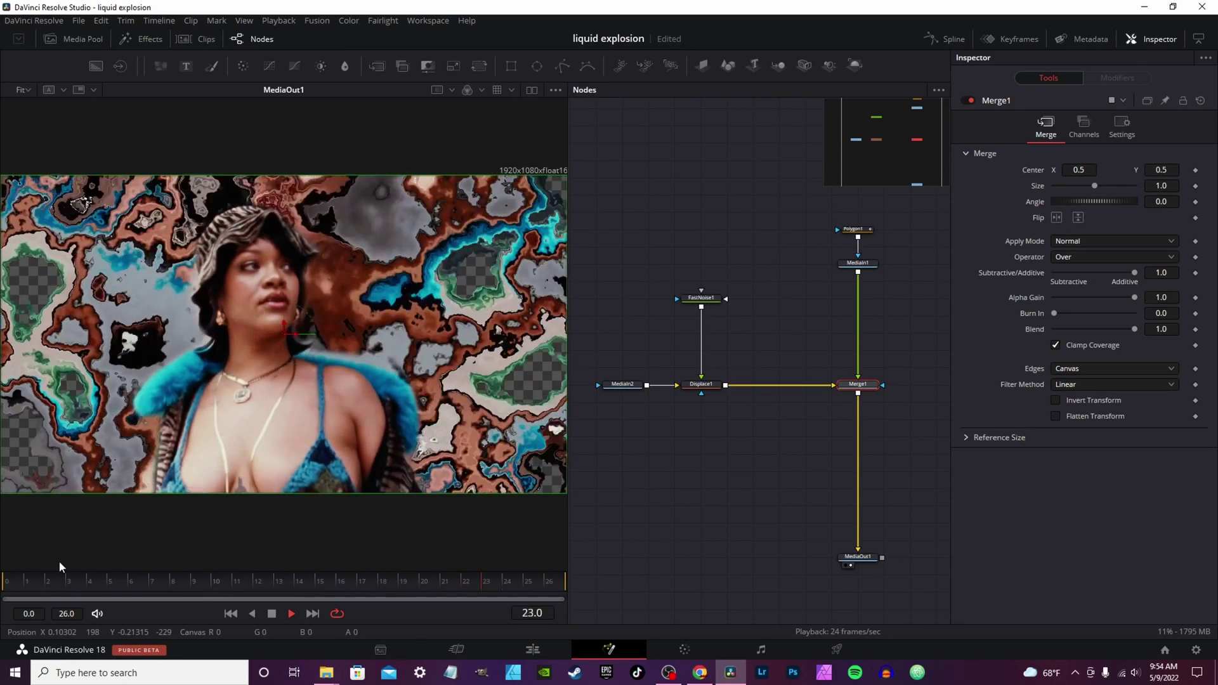
# Insert a Soft Glow node after Displace1 and space out the surrounding nodes.
pyautogui.click(717, 387)
pyautogui.hotkey('ctrl', 'space')
pyautogui.write('dis')
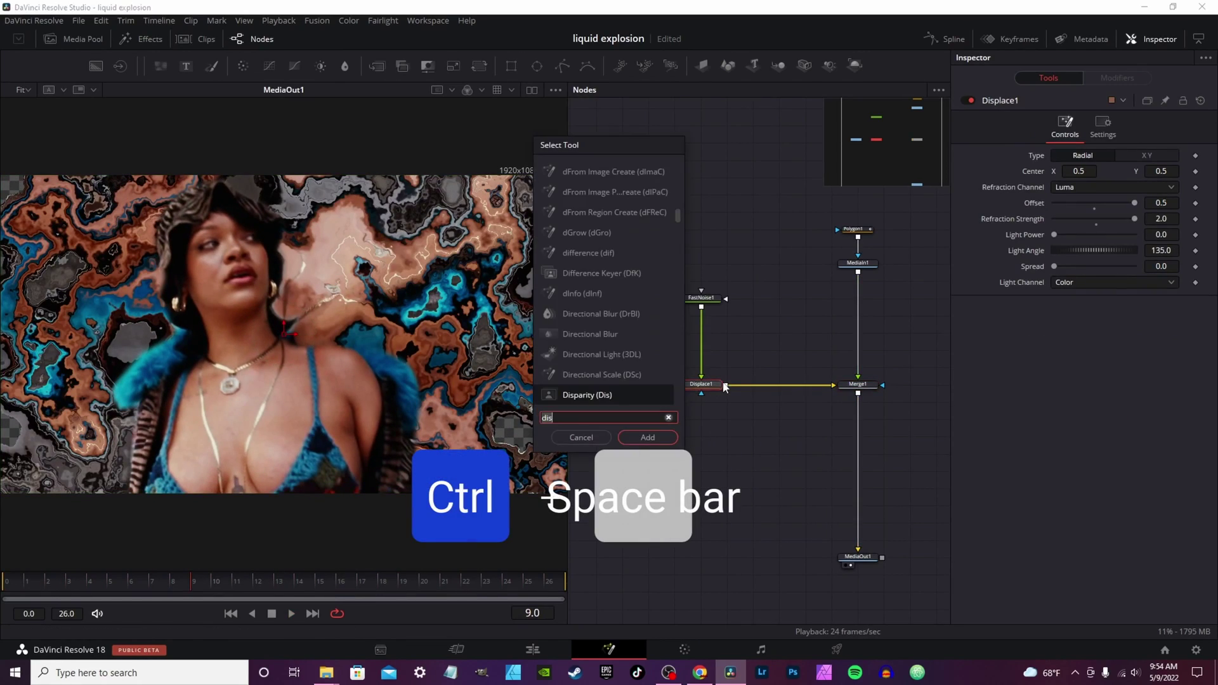
pyautogui.press('BackSpace')
pyautogui.press('BackSpace')
pyautogui.press('BackSpace')
pyautogui.write('sof')
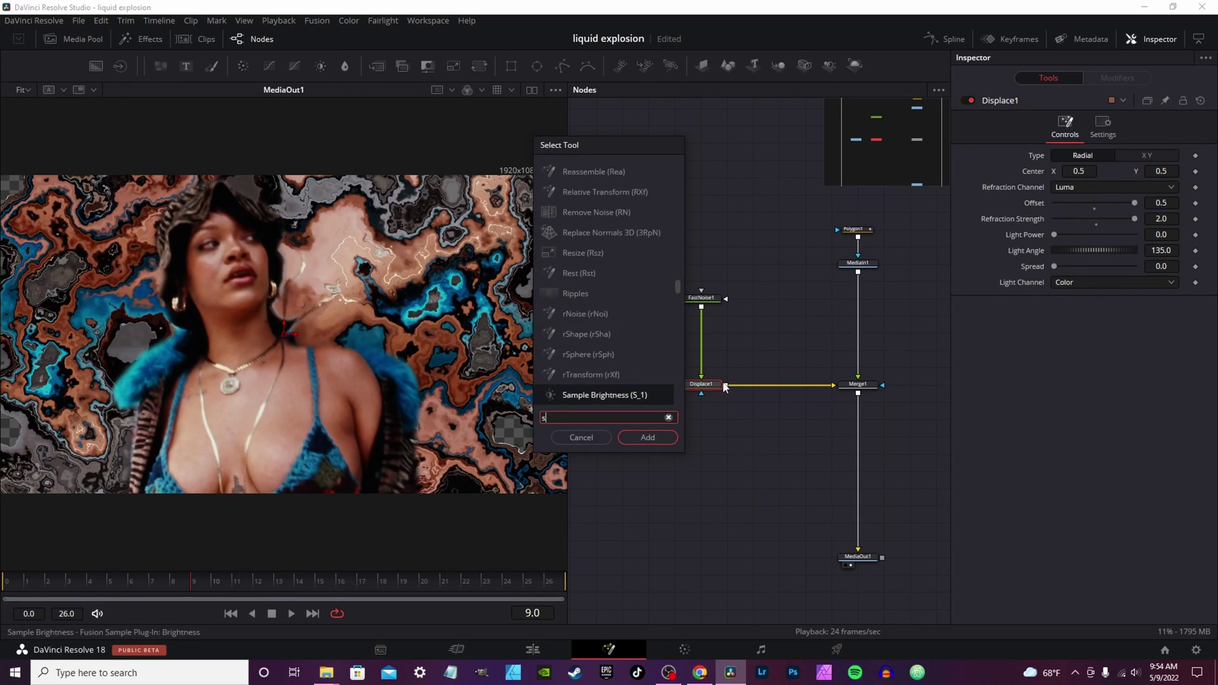
pyautogui.press('Down')
pyautogui.press('Return')
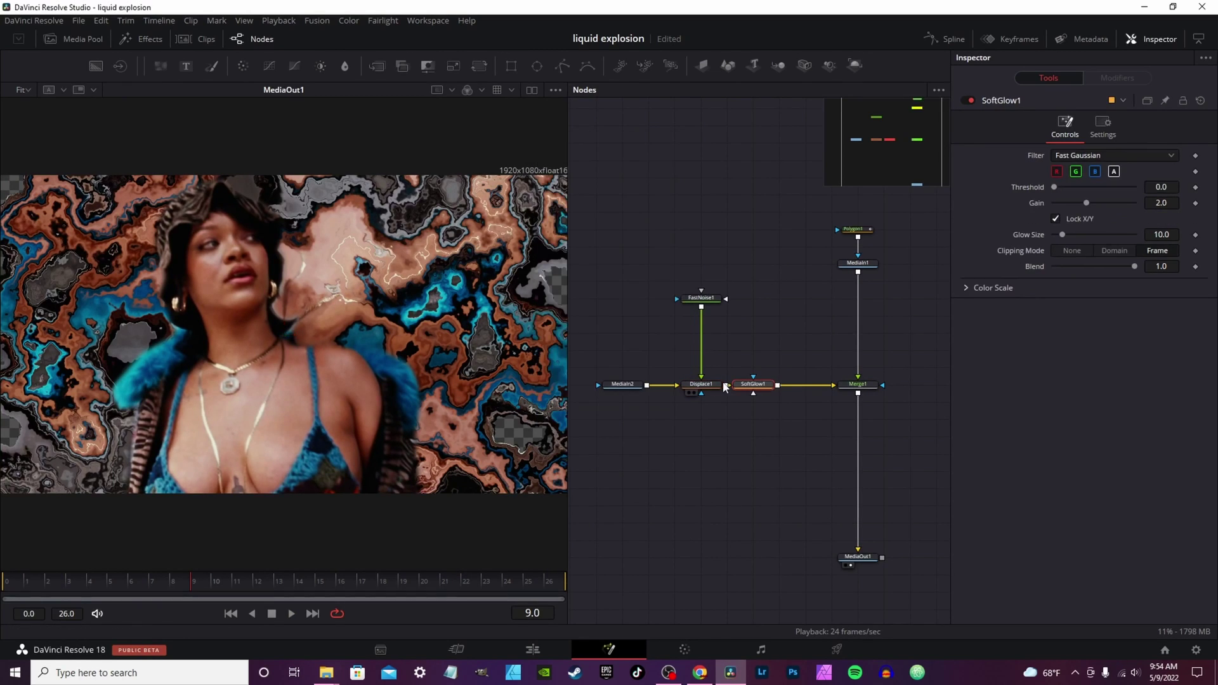
pyautogui.moveTo(763, 391); pyautogui.dragTo(789, 389)
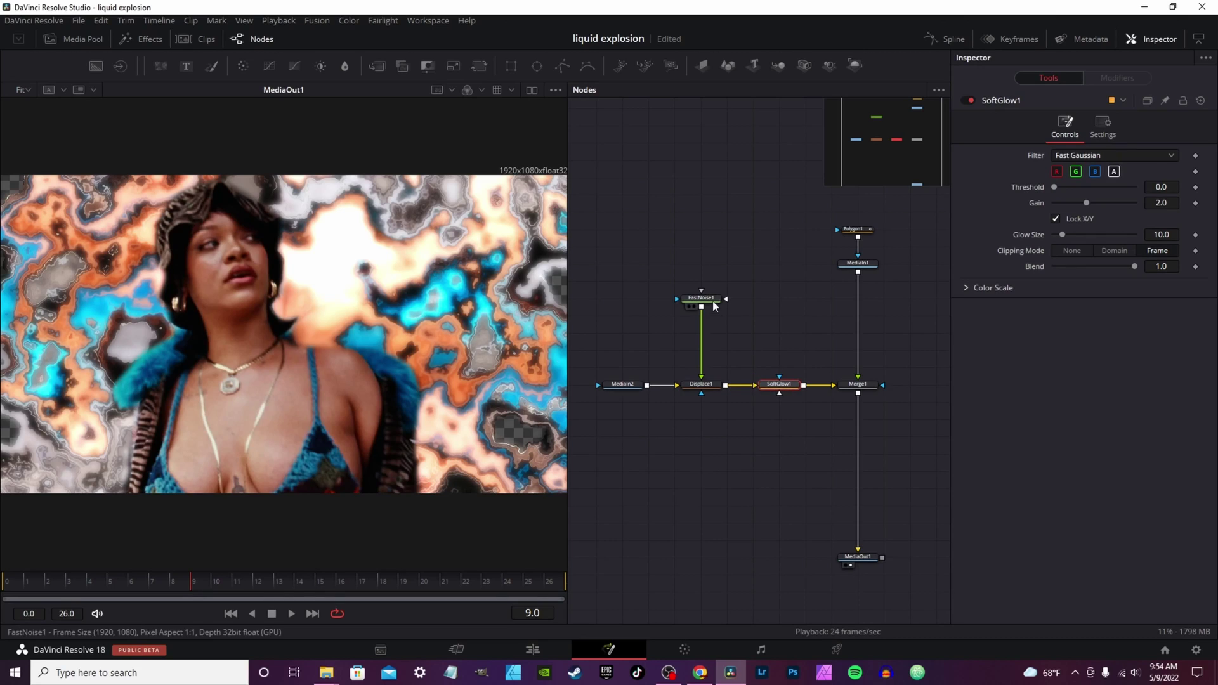
pyautogui.moveTo(702, 387); pyautogui.dragTo(688, 387)
pyautogui.moveTo(717, 302); pyautogui.dragTo(690, 302)
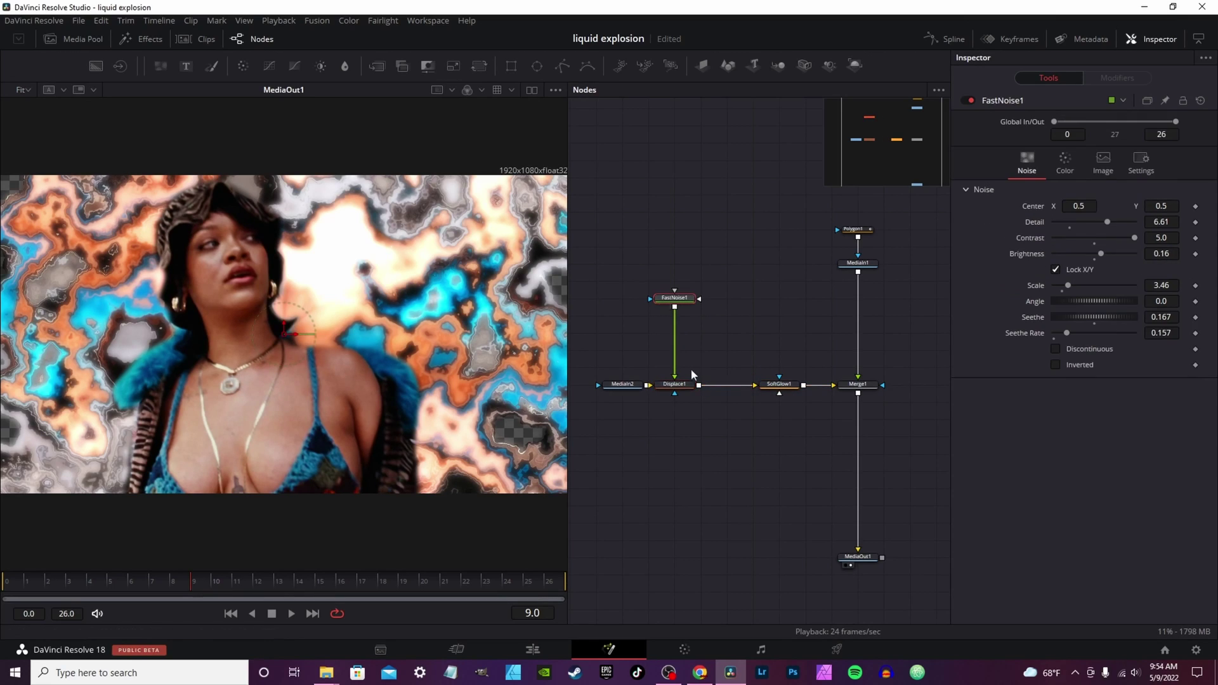
pyautogui.click(674, 384)
pyautogui.moveTo(773, 389); pyautogui.dragTo(747, 389)
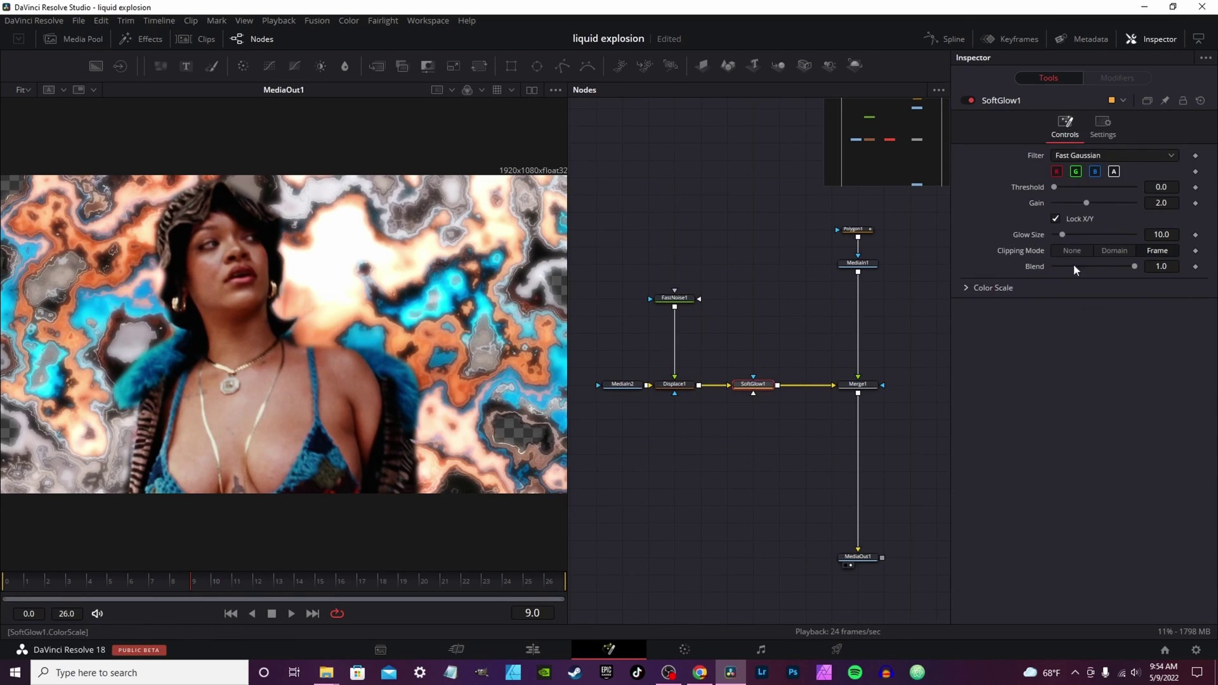
# Unlock SoftGlow1's glow sizes and set X 47.2, Y 18.9, Gain 2.244.
pyautogui.moveTo(1061, 236); pyautogui.dragTo(1100, 203)
pyautogui.click(1057, 219)
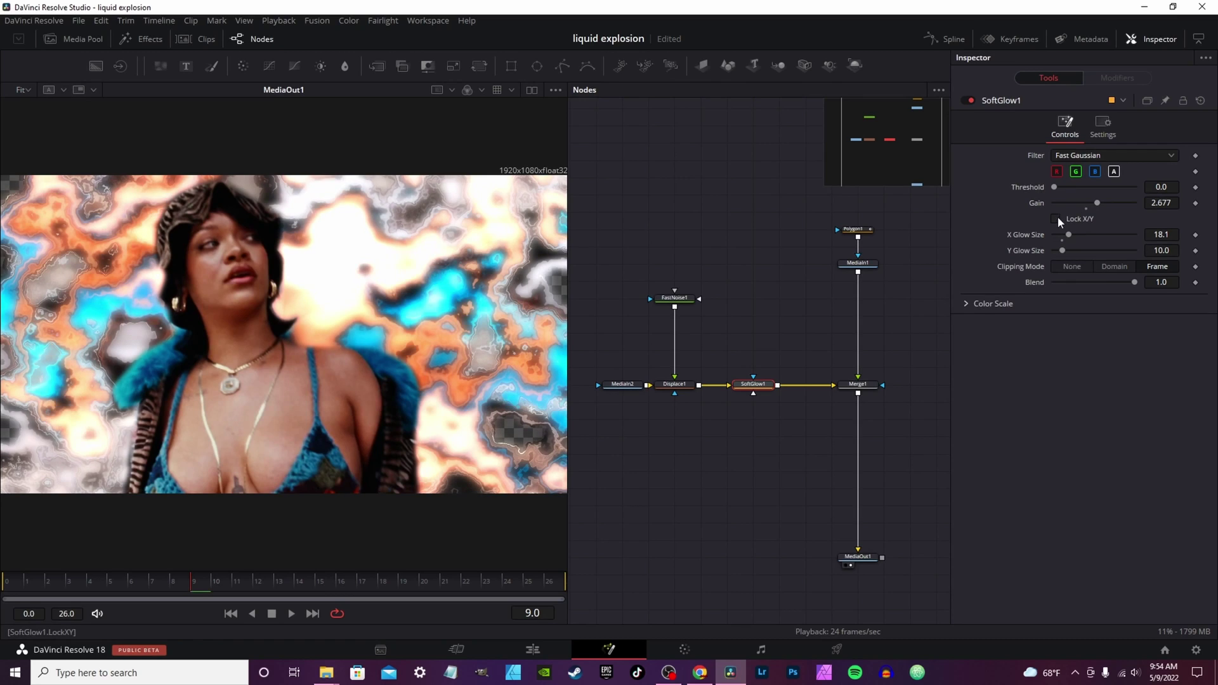
pyautogui.moveTo(1071, 235)
pyautogui.mouseDown()
pyautogui.moveTo(1092, 234)
pyautogui.moveTo(1073, 253)
pyautogui.mouseUp()
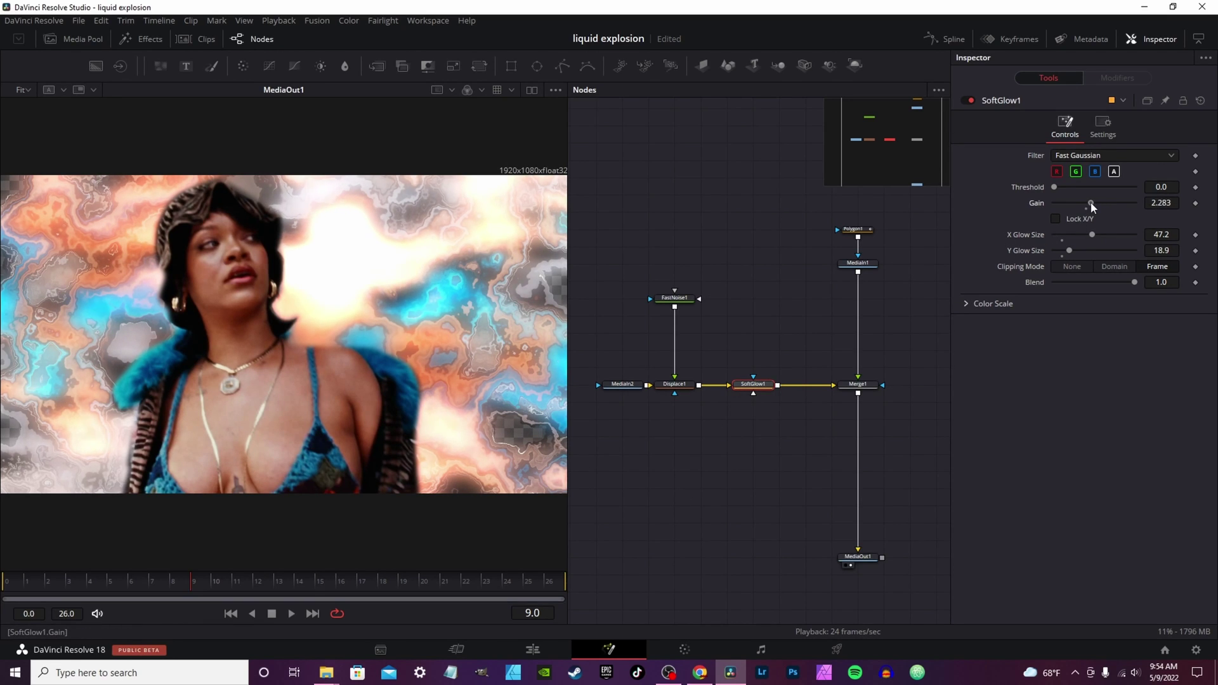
pyautogui.moveTo(1091, 202); pyautogui.dragTo(1089, 203)
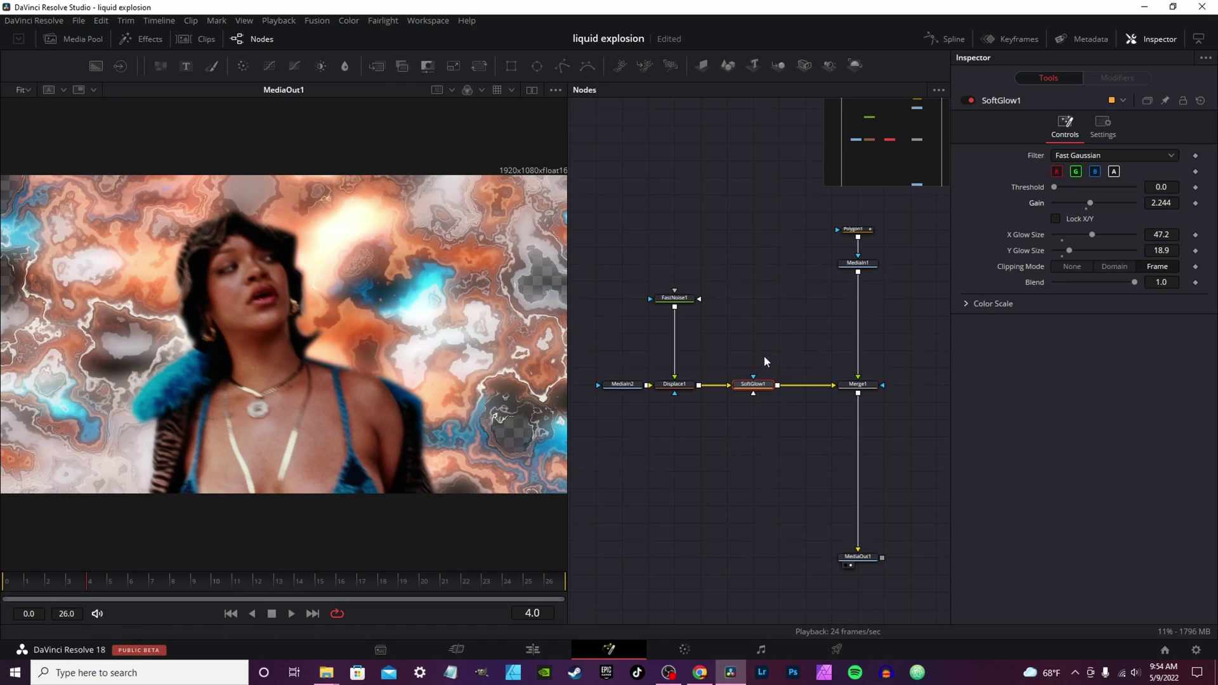
pyautogui.hotkey('ctrl', 'space')
# Add a plain Glow node after SoftGlow1 using a 'glow' search.
pyautogui.write('sof')
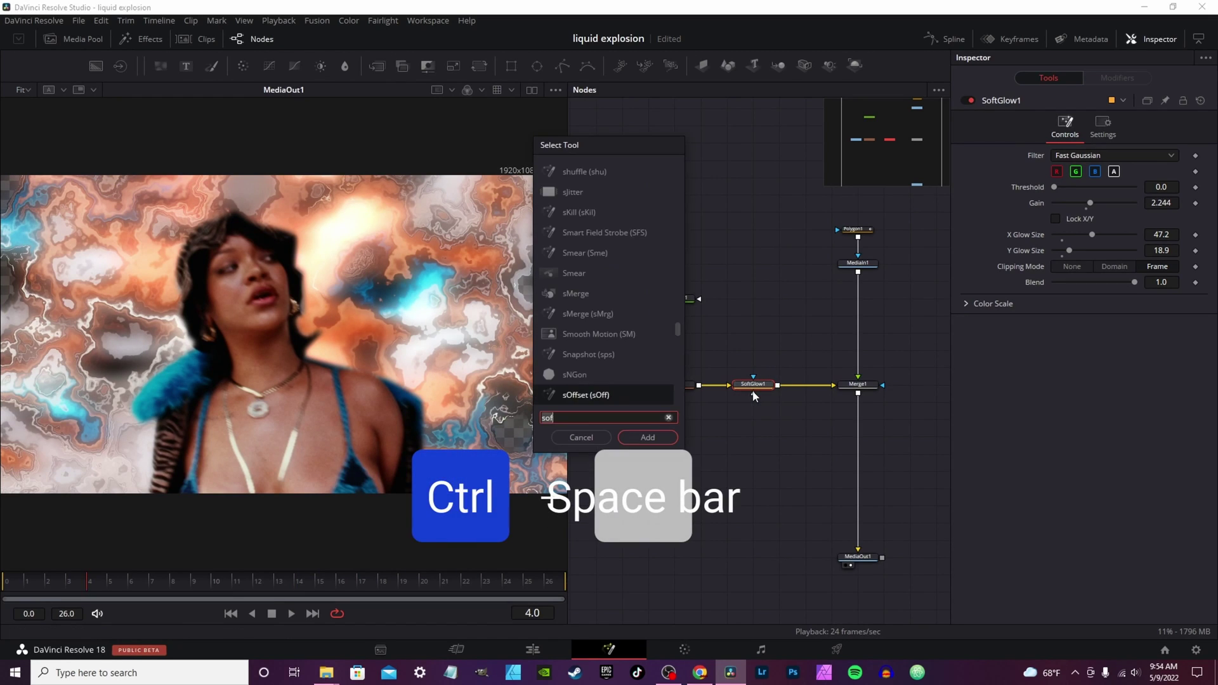
pyautogui.press('BackSpace')
pyautogui.press('BackSpace')
pyautogui.press('BackSpace')
pyautogui.write('glow')
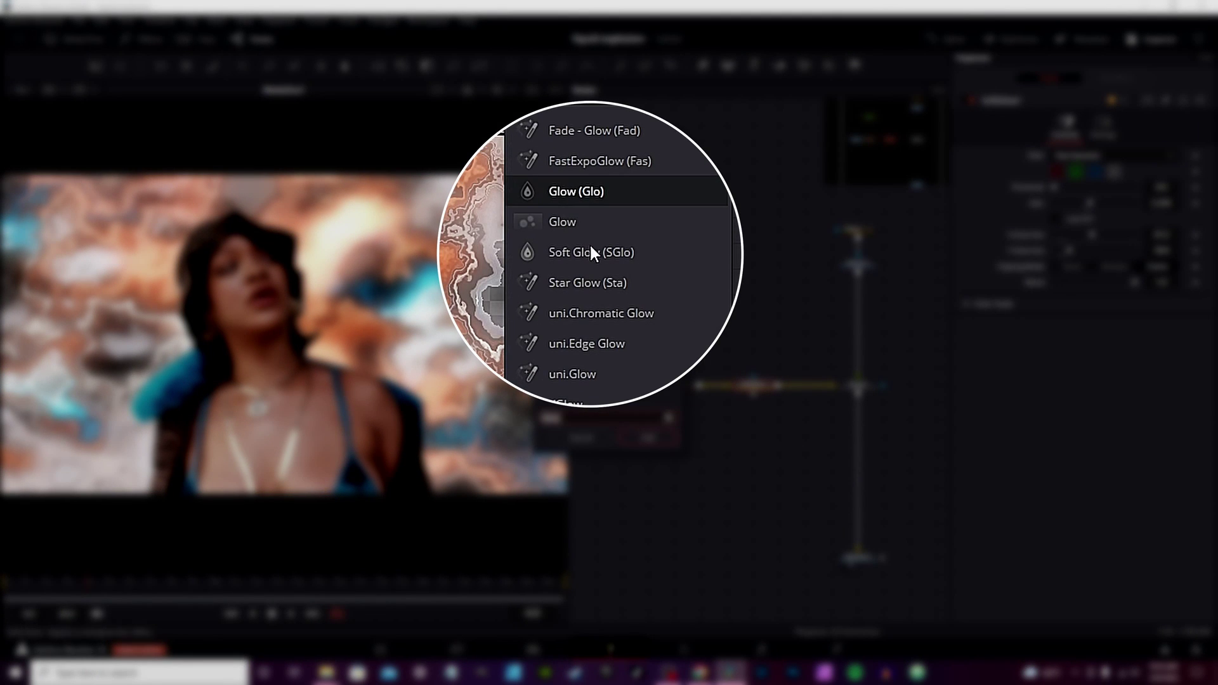
pyautogui.click(547, 224)
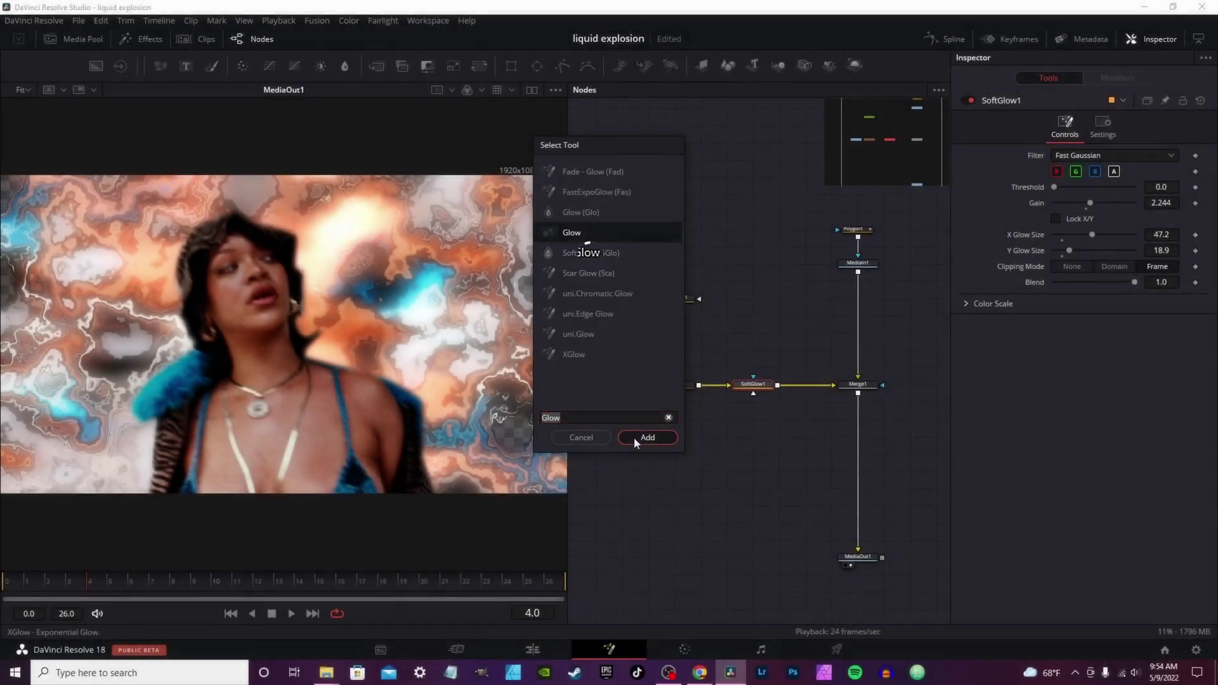
pyautogui.click(639, 435)
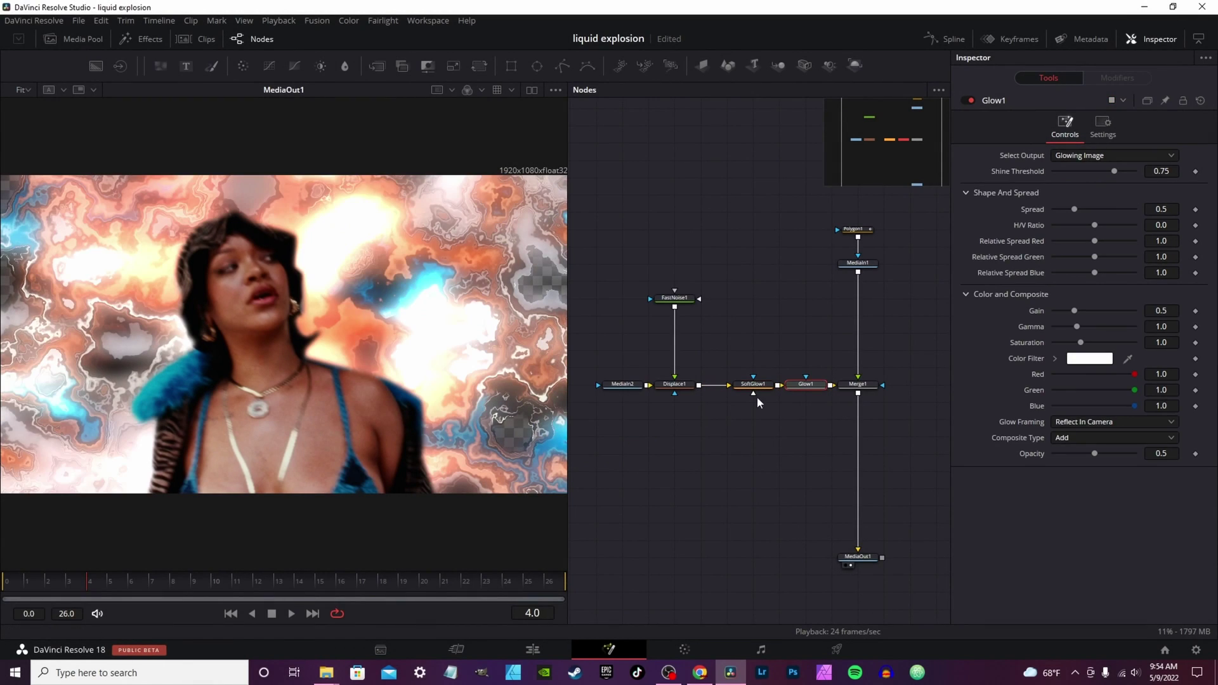
# Tint Glow1 light blue with Gain 0.961 and Saturation 2.646, then preview it.
pyautogui.click(1087, 359)
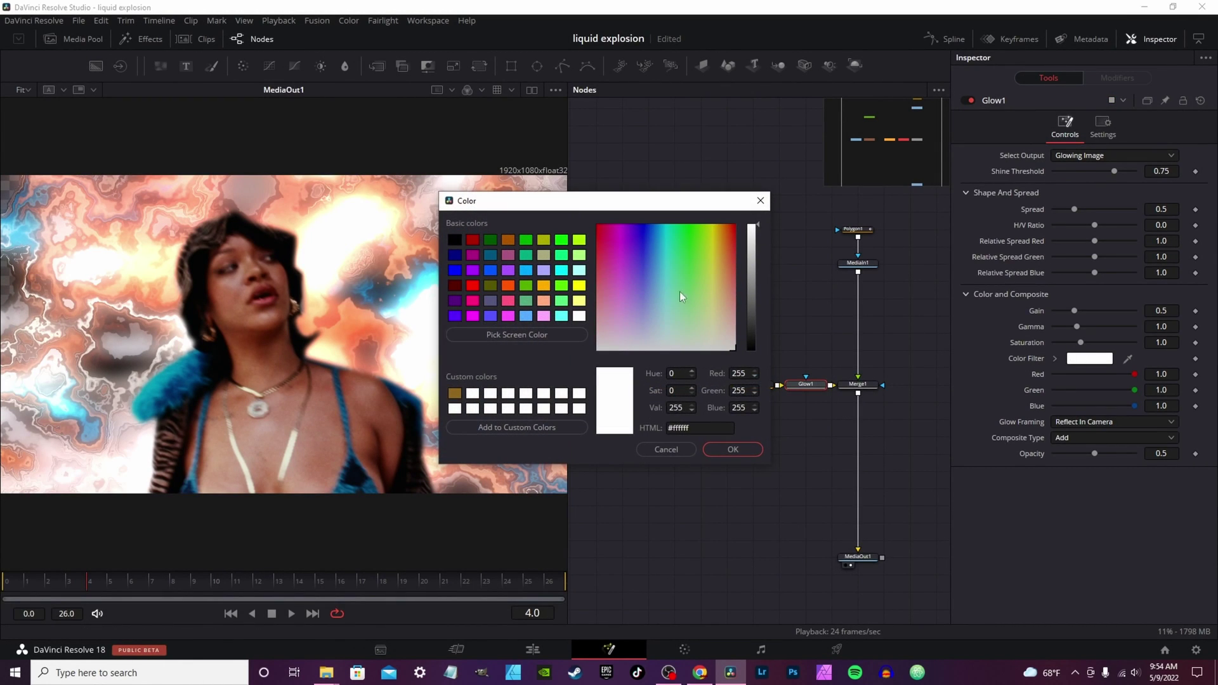
pyautogui.click(526, 316)
pyautogui.click(748, 448)
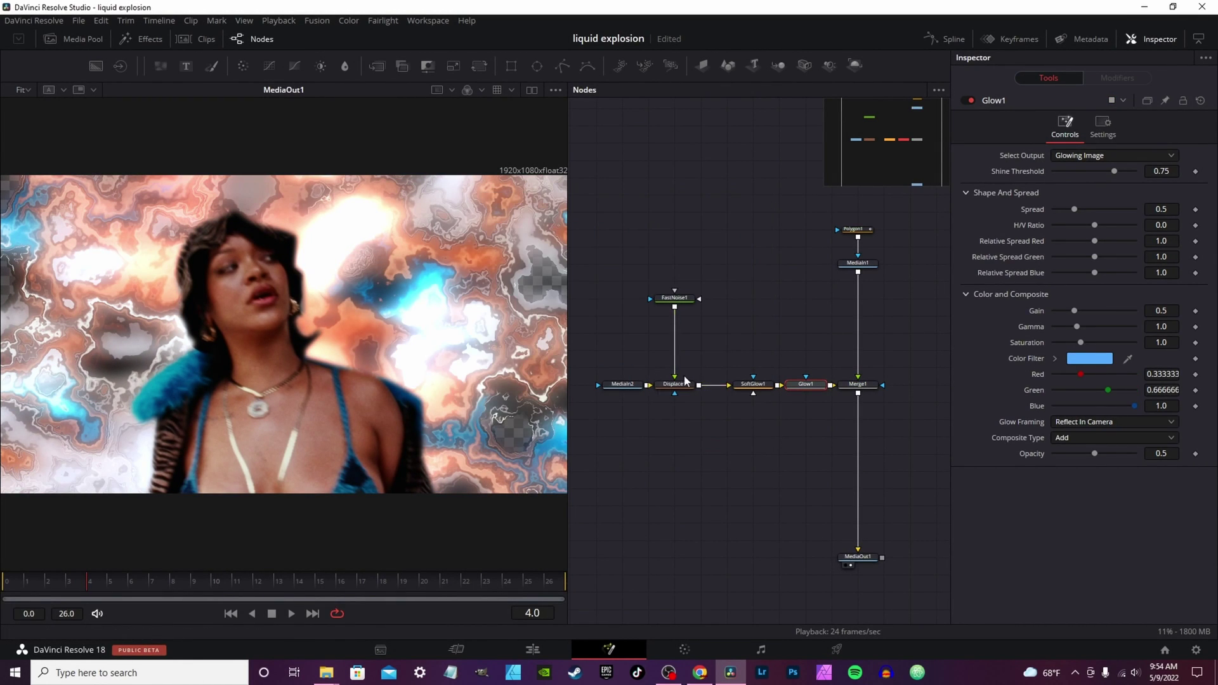
pyautogui.click(749, 384)
pyautogui.click(818, 384)
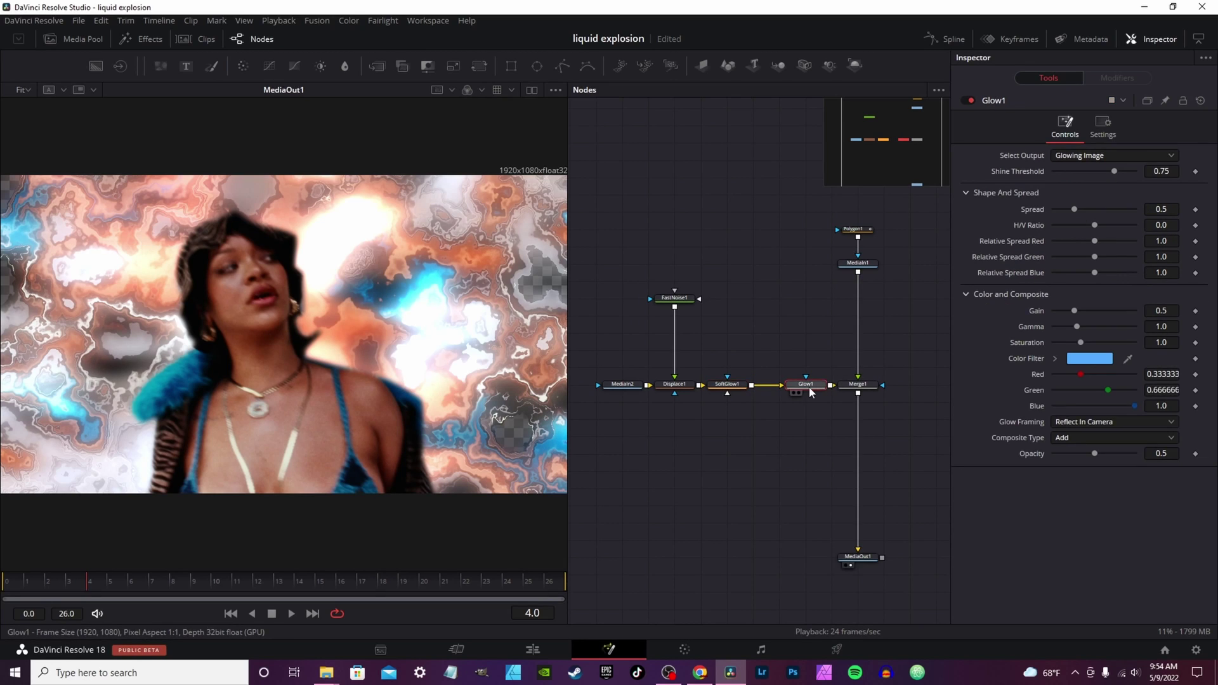
pyautogui.moveTo(1075, 312)
pyautogui.mouseDown()
pyautogui.moveTo(1088, 309)
pyautogui.moveTo(1085, 325)
pyautogui.mouseUp()
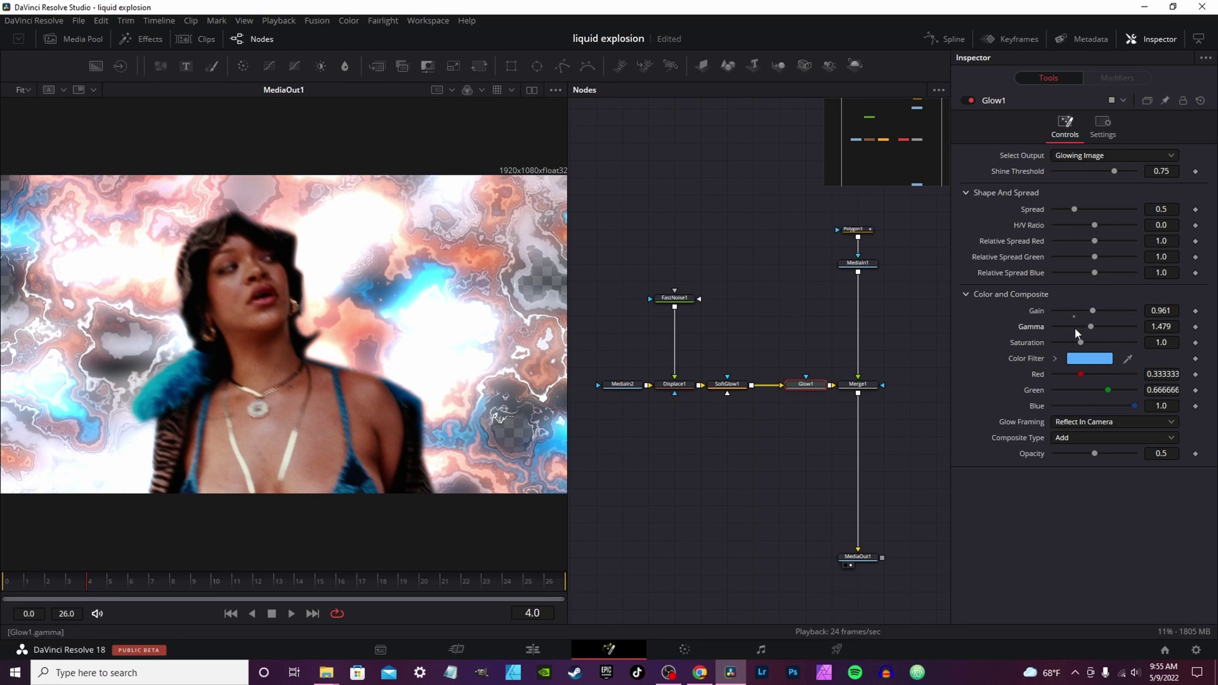
pyautogui.moveTo(1088, 343); pyautogui.dragTo(1123, 343)
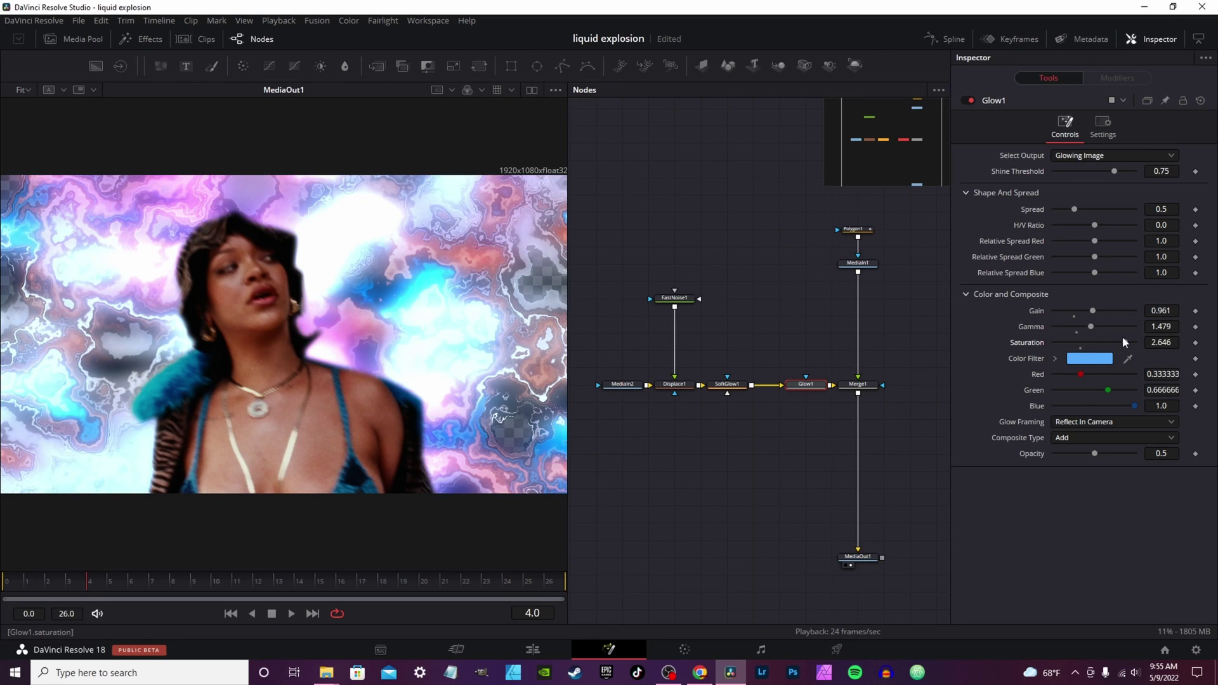
pyautogui.press('space')
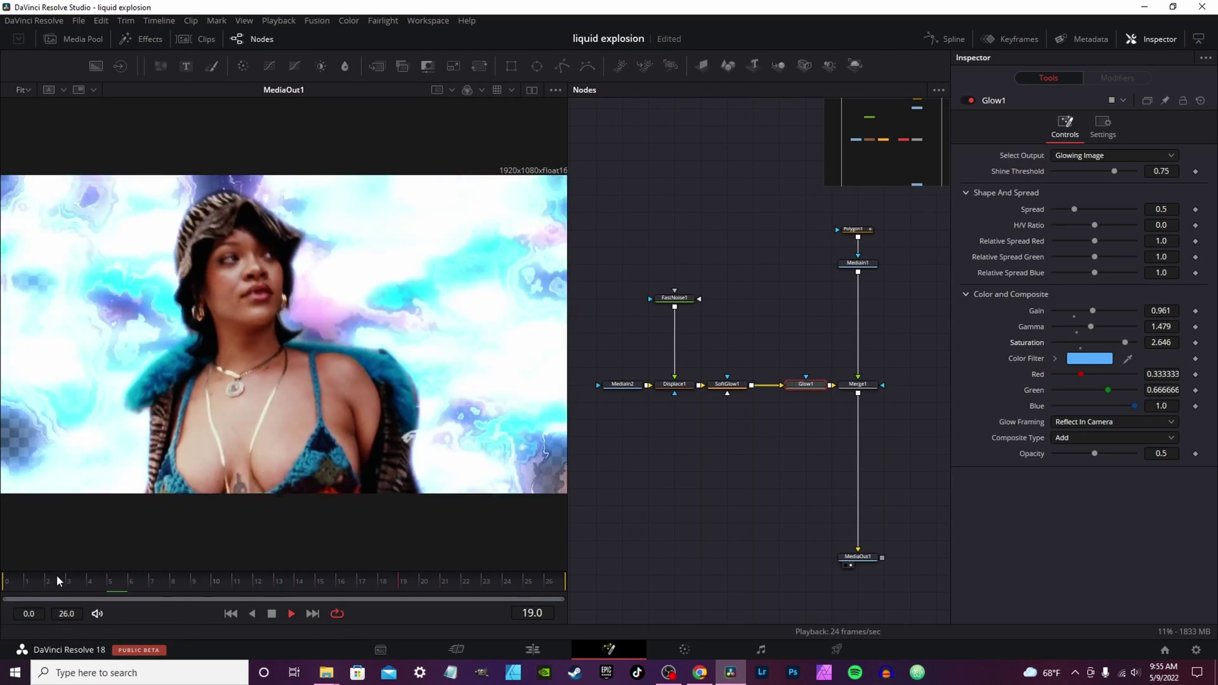
pyautogui.press('space')
pyautogui.hotkey('ctrl', 'z')
# Move Displace1 under FastNoise1 and insert a Dent node after it, then preview.
pyautogui.click(614, 387)
pyautogui.moveTo(684, 389); pyautogui.dragTo(658, 388)
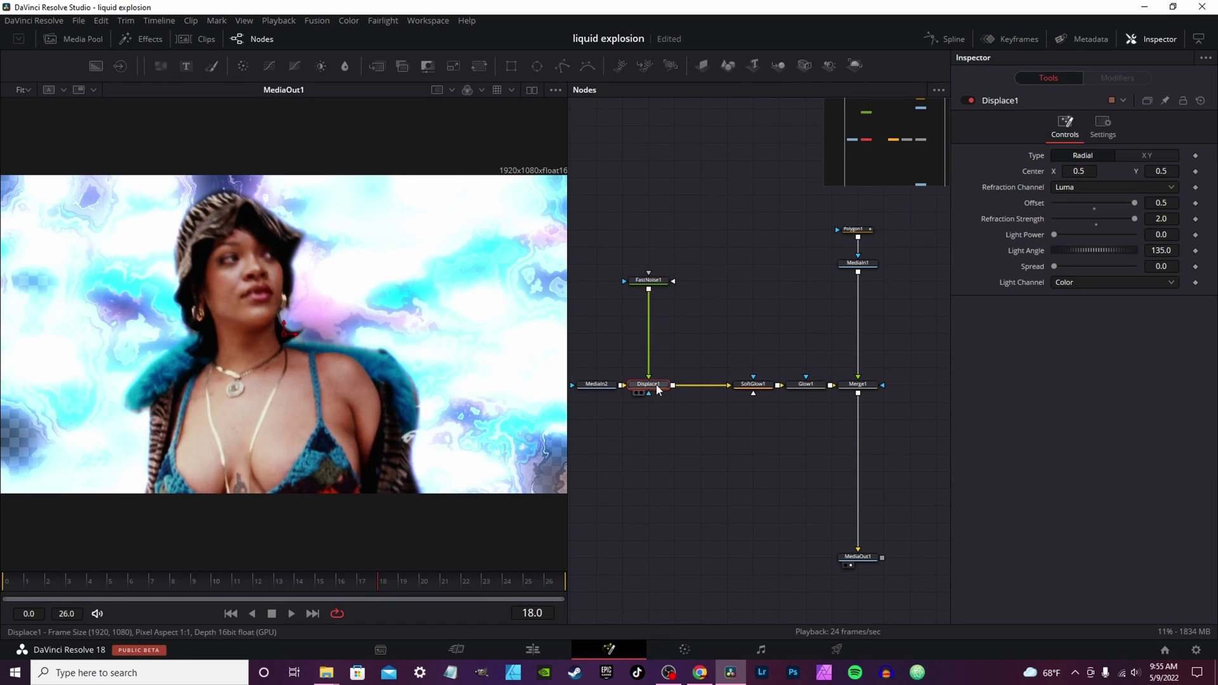
pyautogui.hotkey('shift', 'space')
pyautogui.write('Glow')
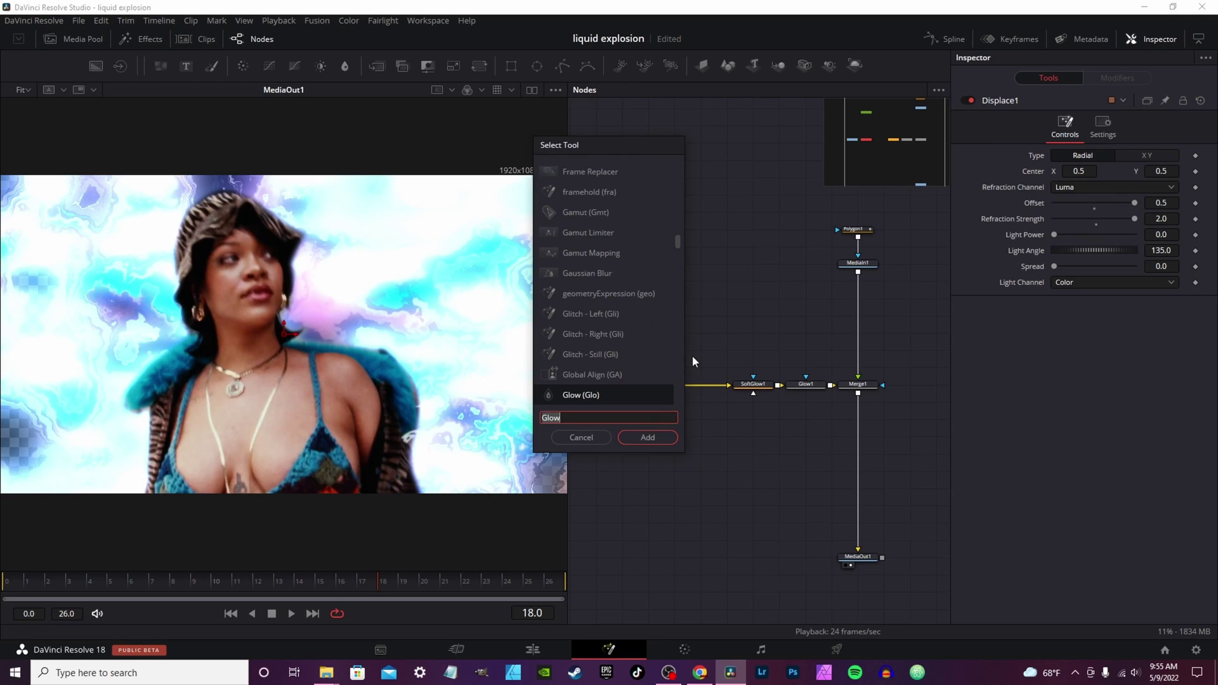
pyautogui.press('BackSpace')
pyautogui.press('BackSpace')
pyautogui.press('BackSpace')
pyautogui.press('BackSpace')
pyautogui.write('Dent')
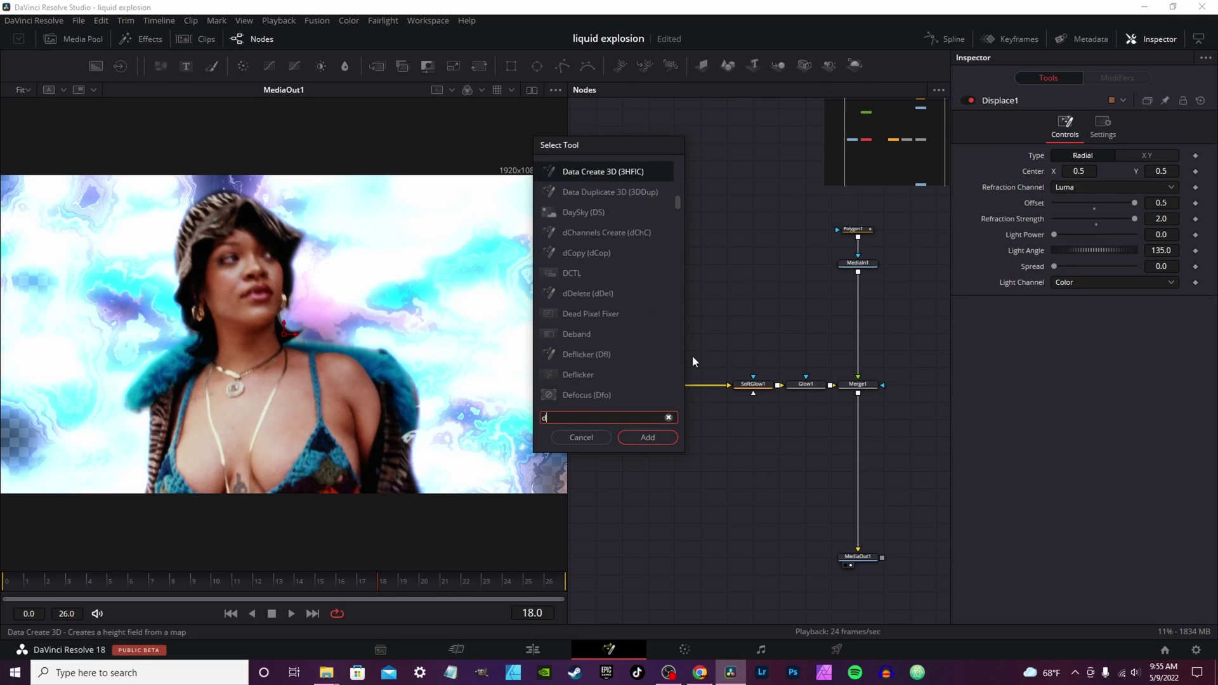
pyautogui.press('Return')
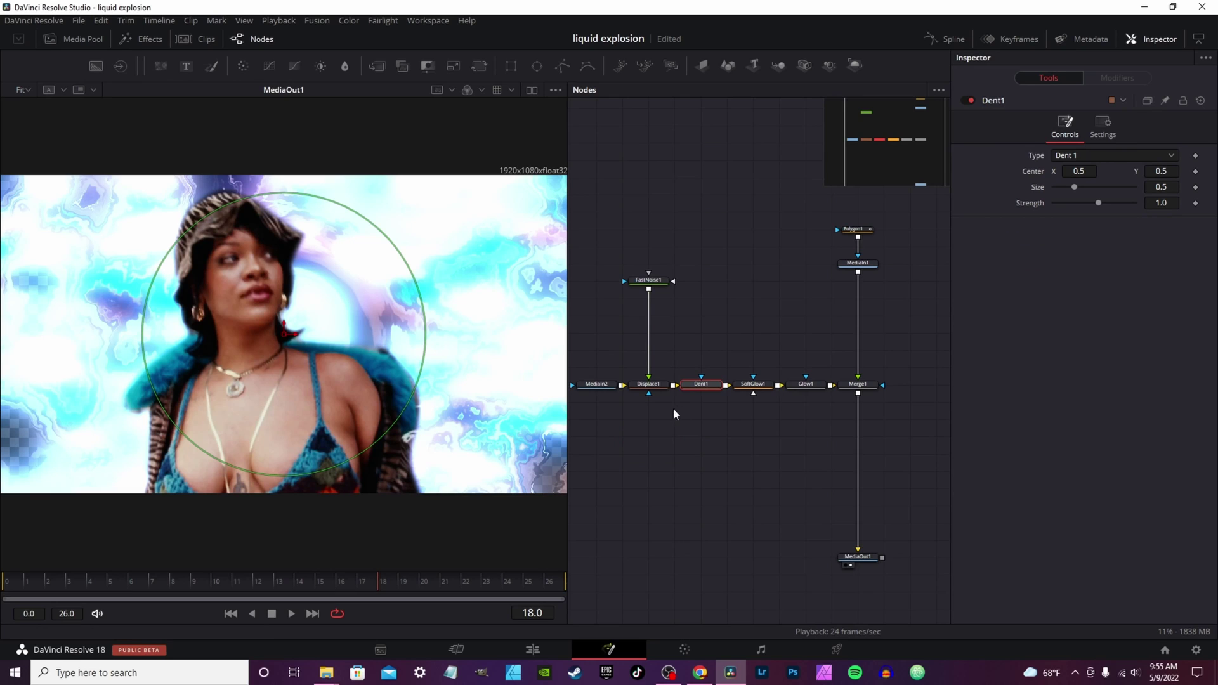
pyautogui.moveTo(700, 387); pyautogui.dragTo(702, 373)
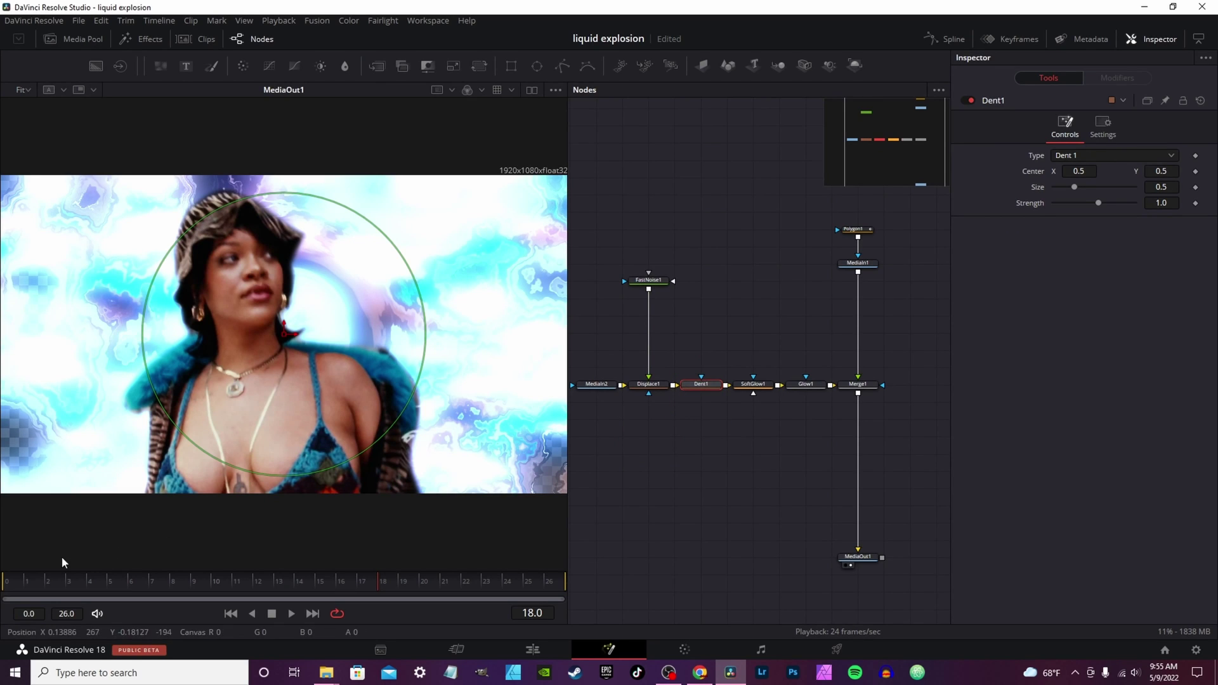
pyautogui.press('space')
pyautogui.press('space')
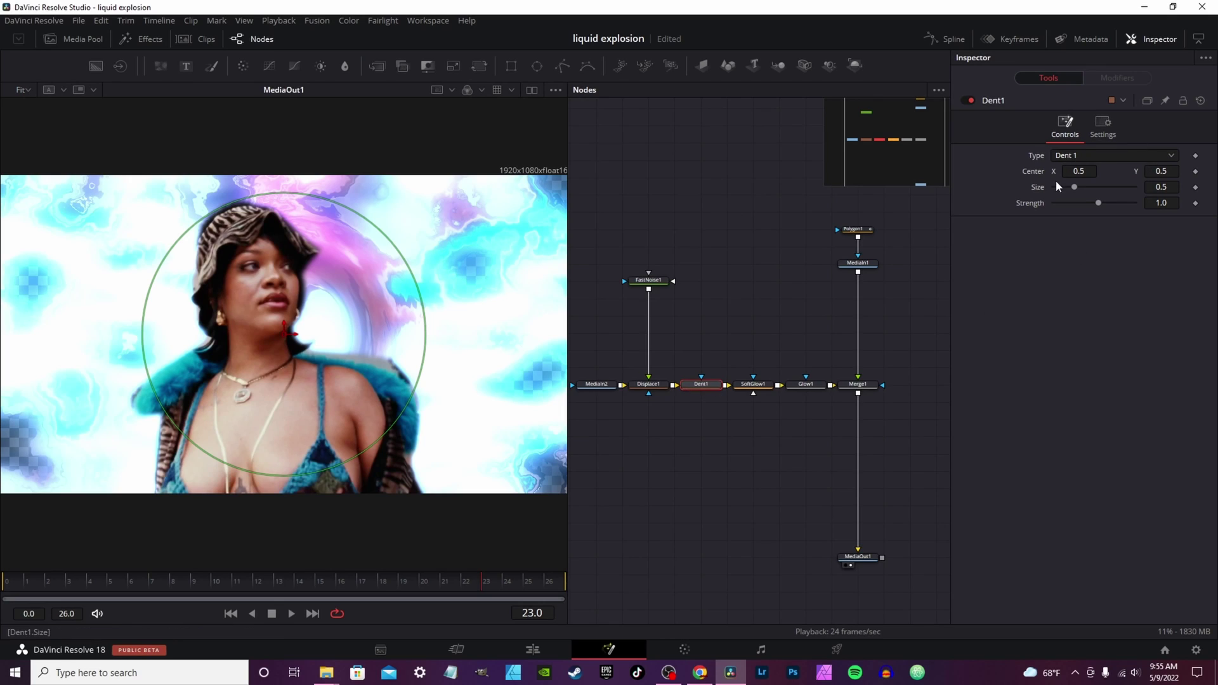
# Drive Dent1's Size with an animation curve and preview it.
pyautogui.rightClick(1040, 187)
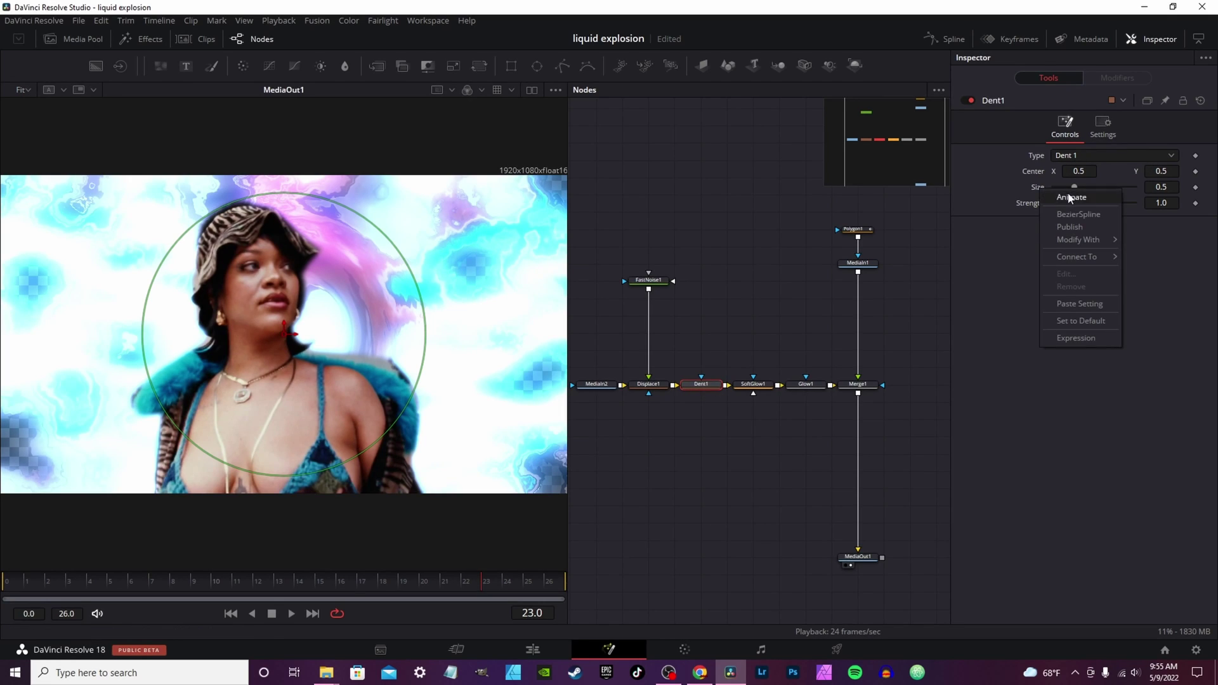
pyautogui.moveTo(1080, 246)
pyautogui.click(1005, 245)
pyautogui.press('space')
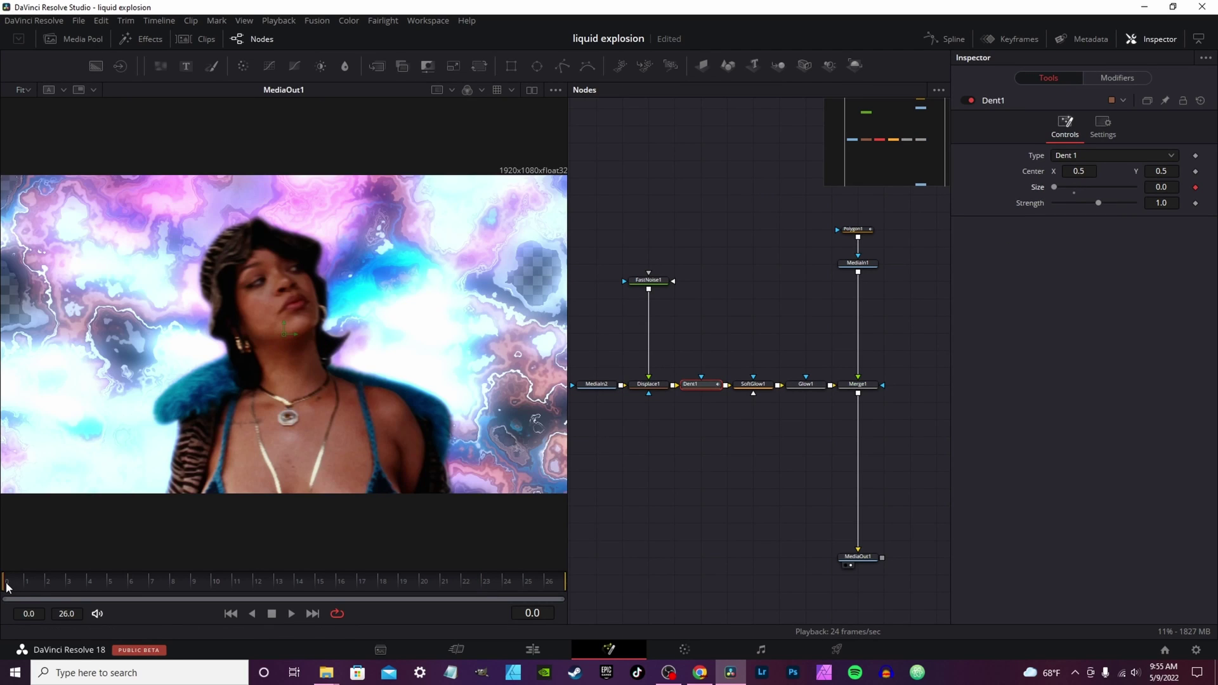
pyautogui.press('space')
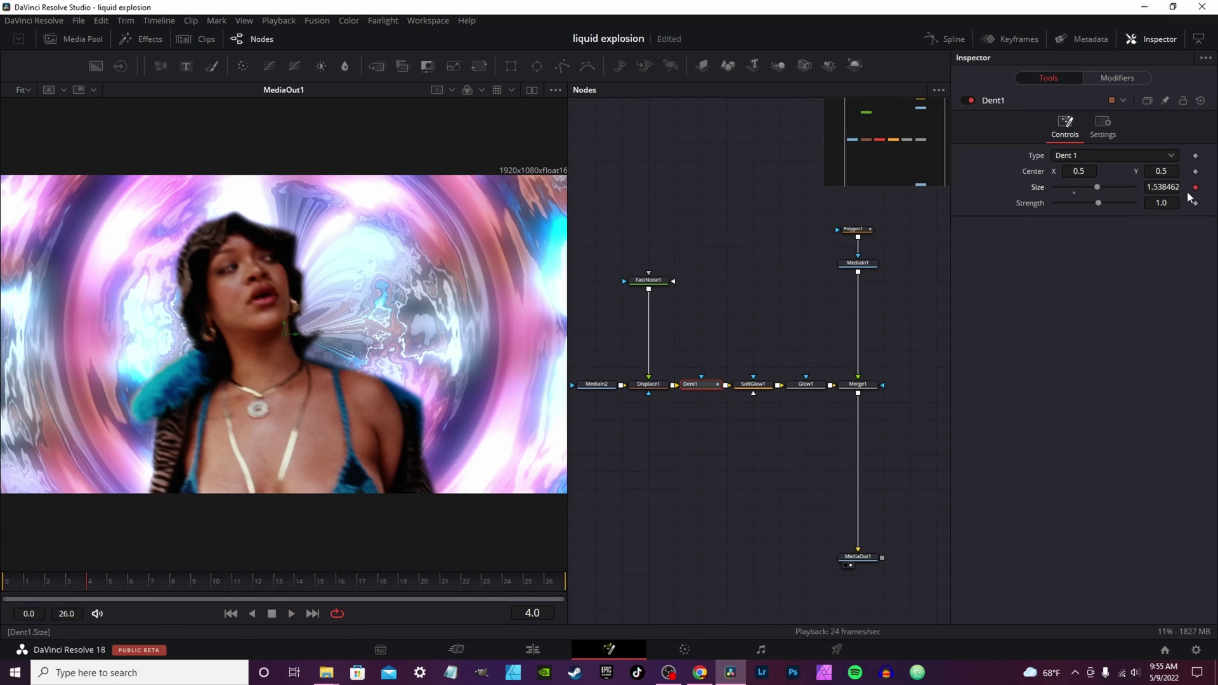
# Preview Dent1 with the Kaleidoscope, Dent 2 and Dent 3 types.
pyautogui.click(1110, 155)
pyautogui.click(1092, 187)
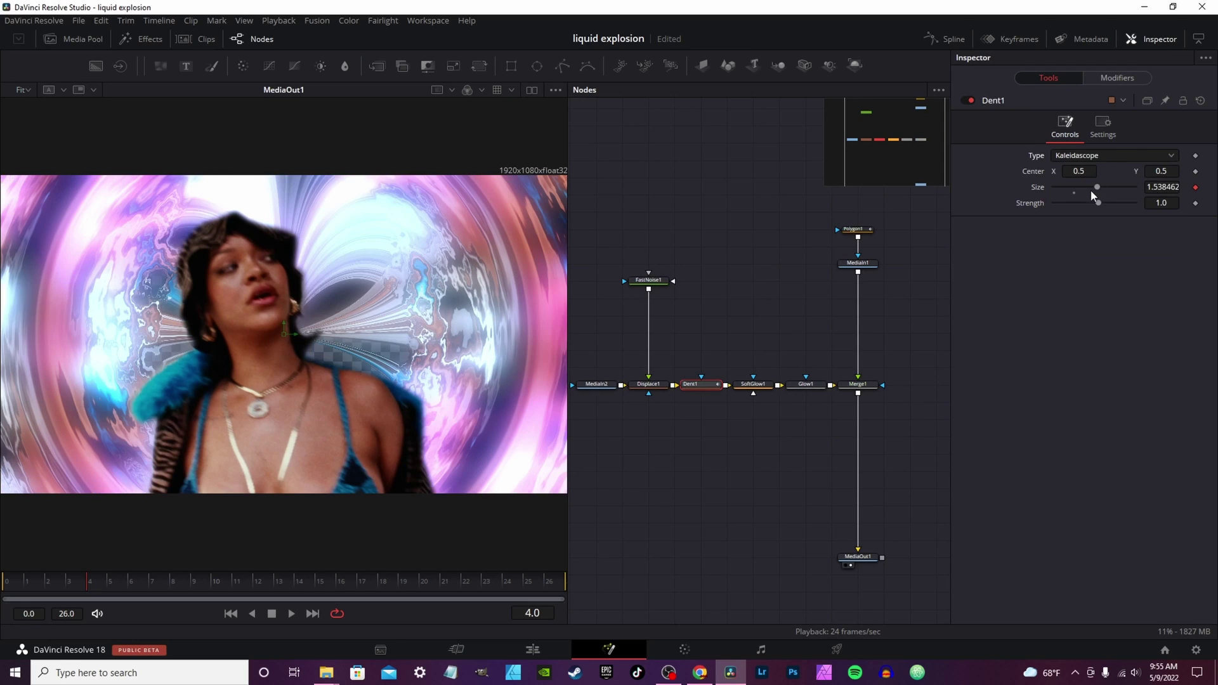
pyautogui.press('space')
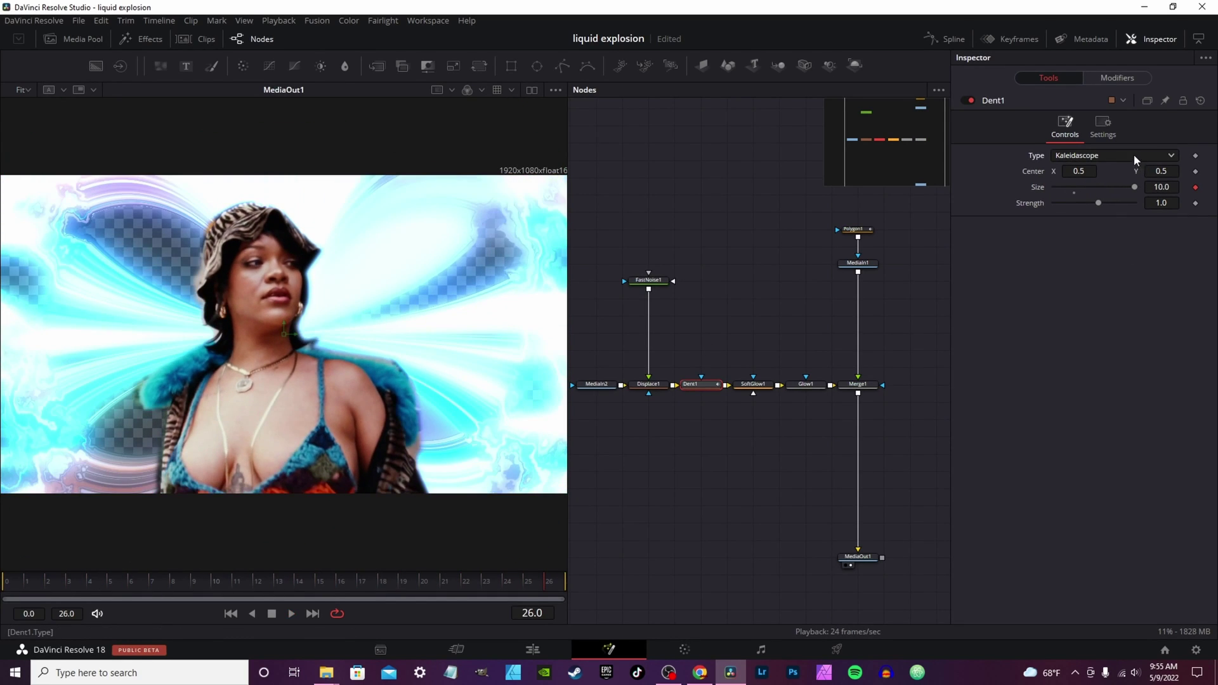
pyautogui.click(1069, 200)
pyautogui.press('space')
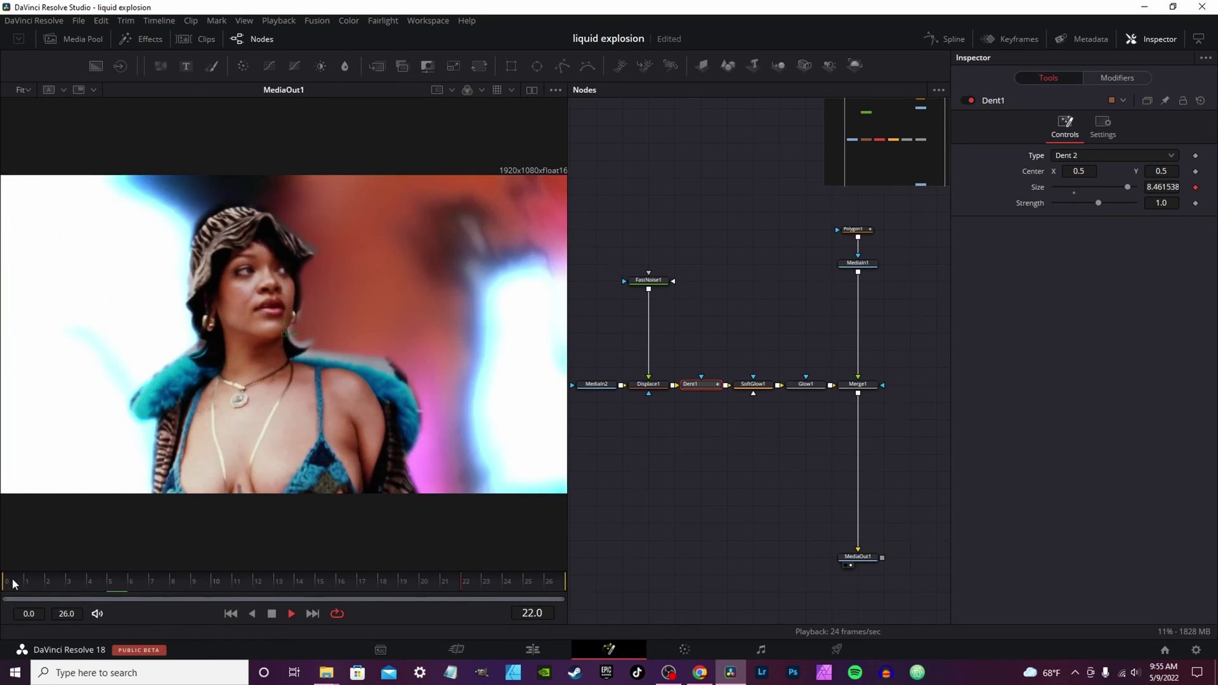
pyautogui.press('space')
pyautogui.click(1115, 158)
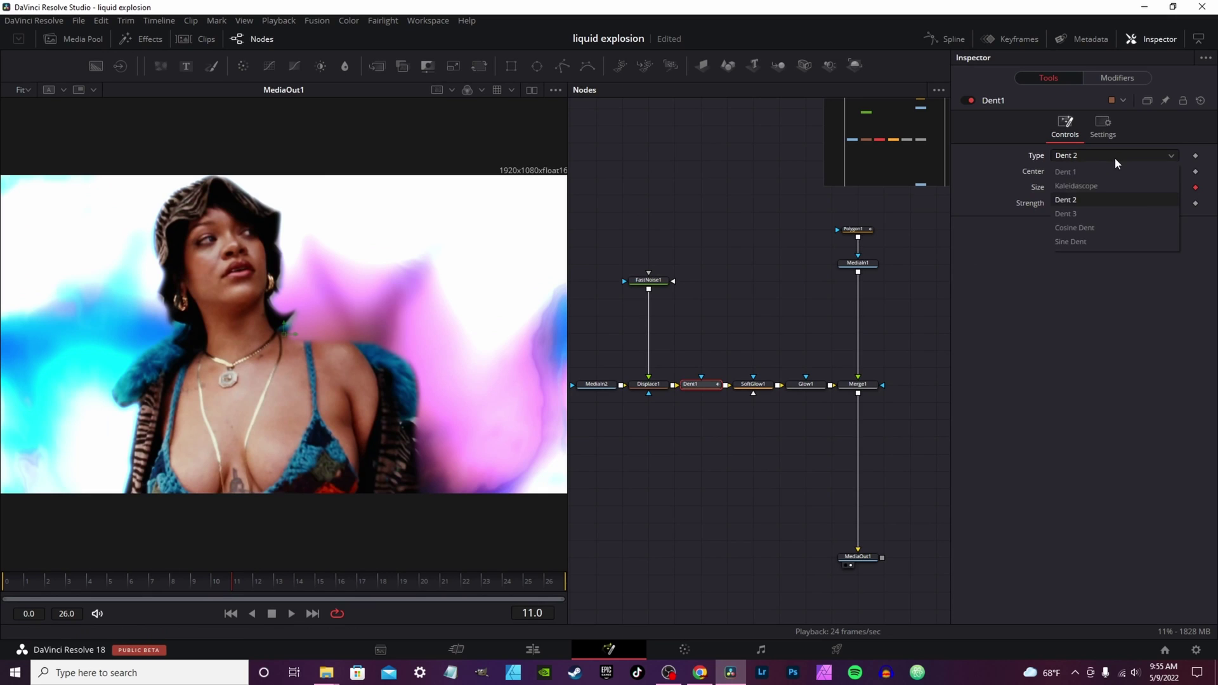
pyautogui.click(1078, 214)
pyautogui.click(11, 584)
pyautogui.press('space')
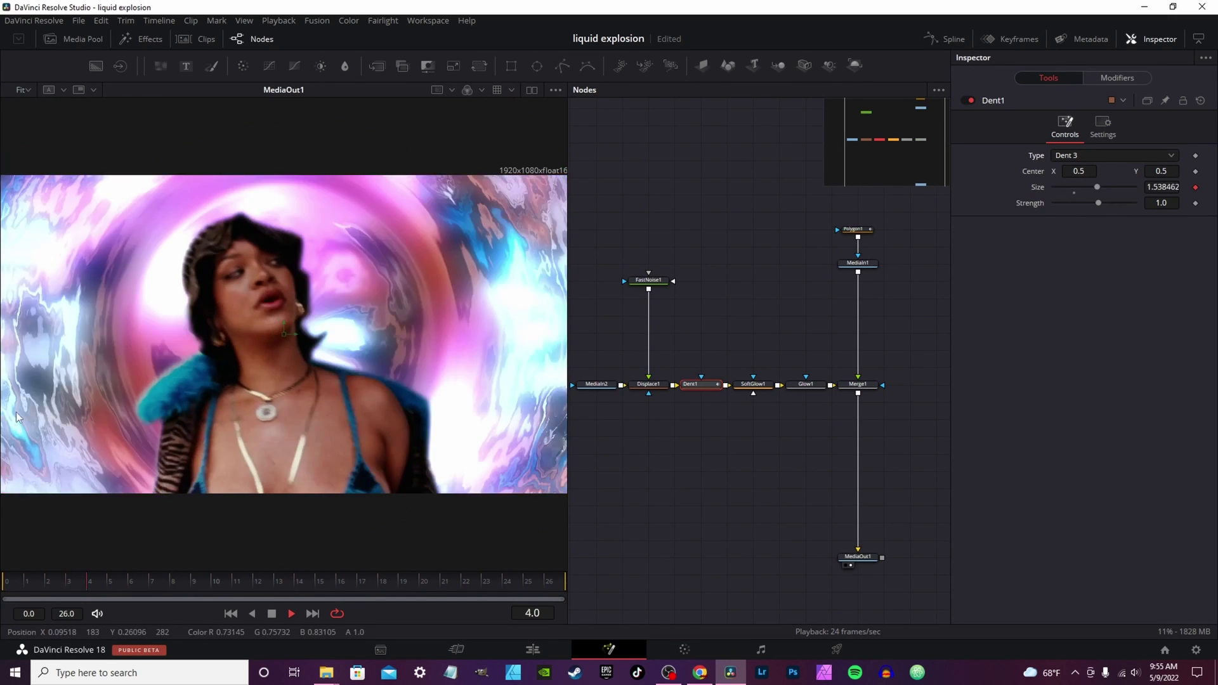
pyautogui.press('space')
# Switch Dent1 to Cosine Dent and play it back from frame 0.
pyautogui.click(1126, 159)
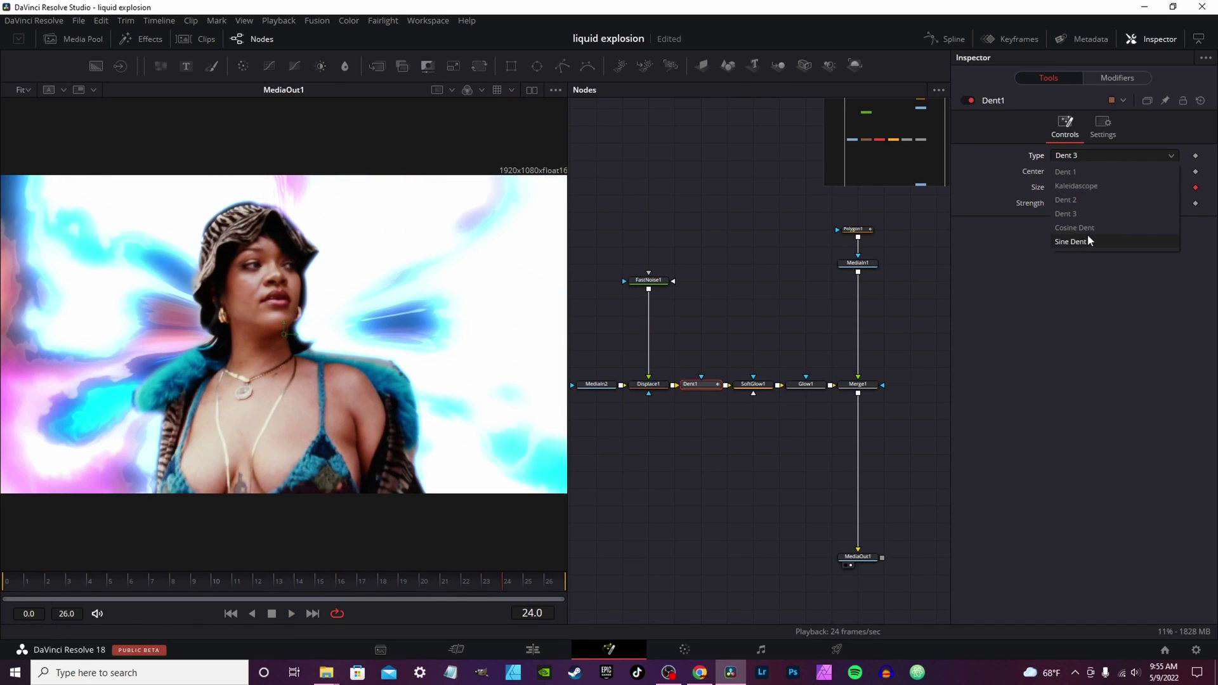
pyautogui.click(1088, 230)
pyautogui.click(16, 585)
pyautogui.press('space')
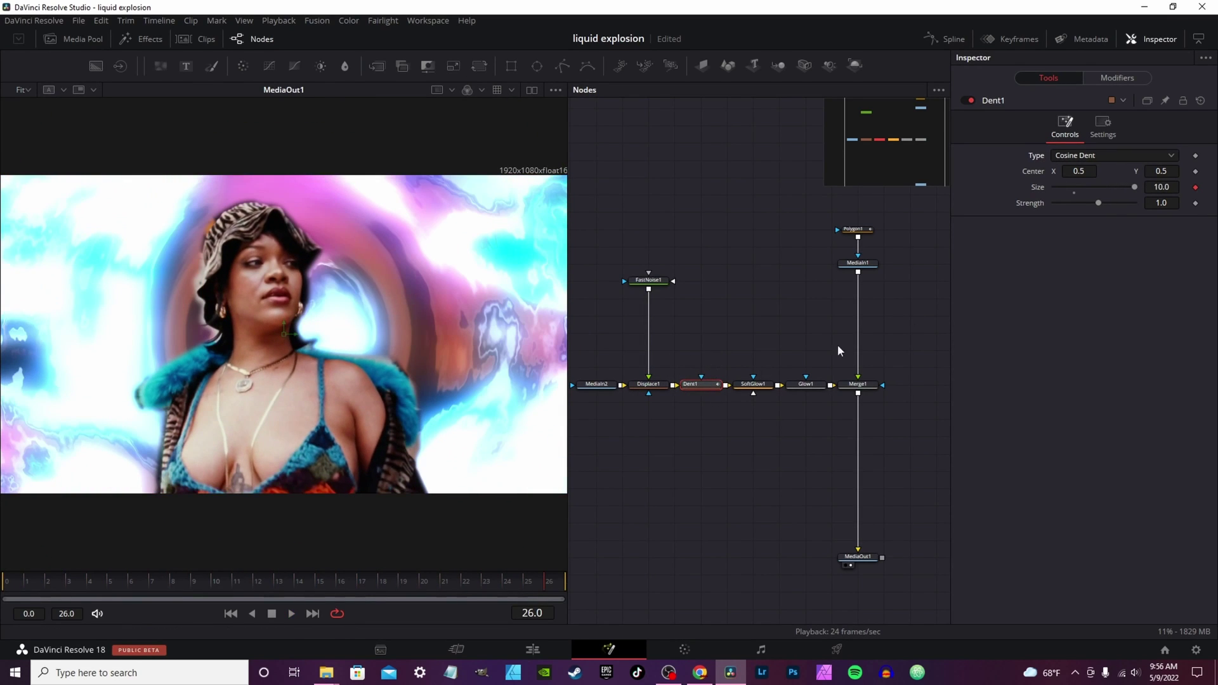
# Drive the Dent1 size curve by source duration with Expo ease-in and ease-out, then preview playback.
pyautogui.click(1109, 79)
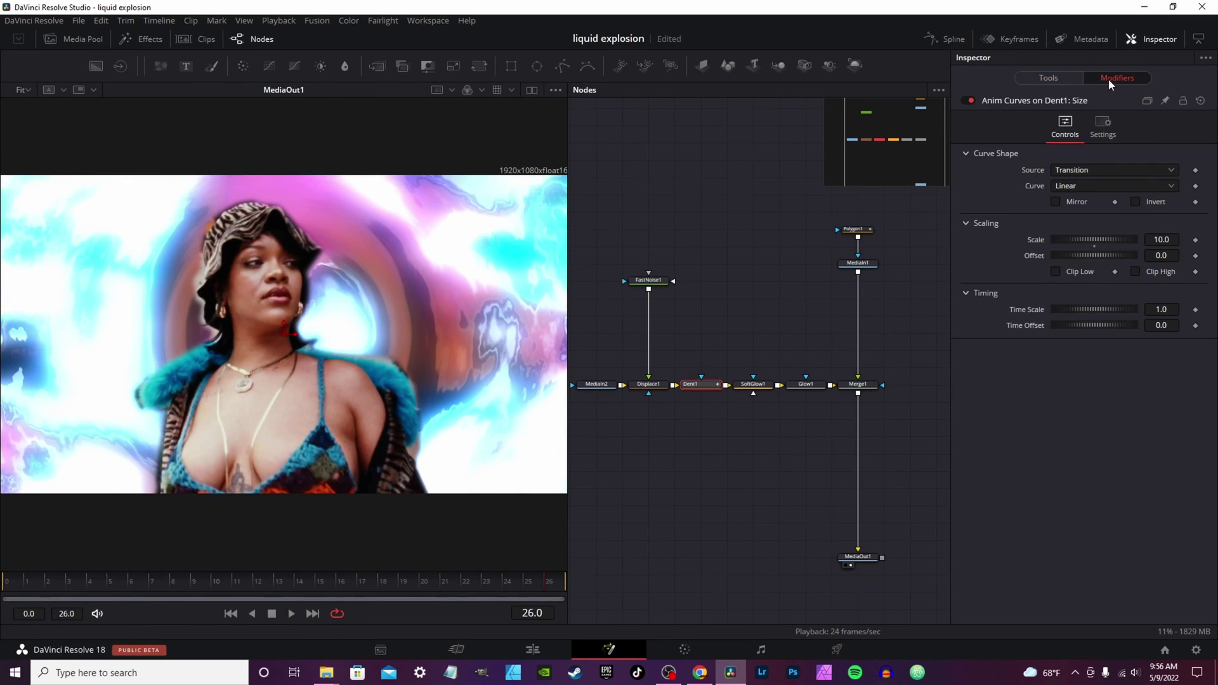
pyautogui.click(1069, 171)
pyautogui.scroll(-1, 1075, 186)
pyautogui.click(1085, 202)
pyautogui.click(1072, 303)
pyautogui.click(1153, 201)
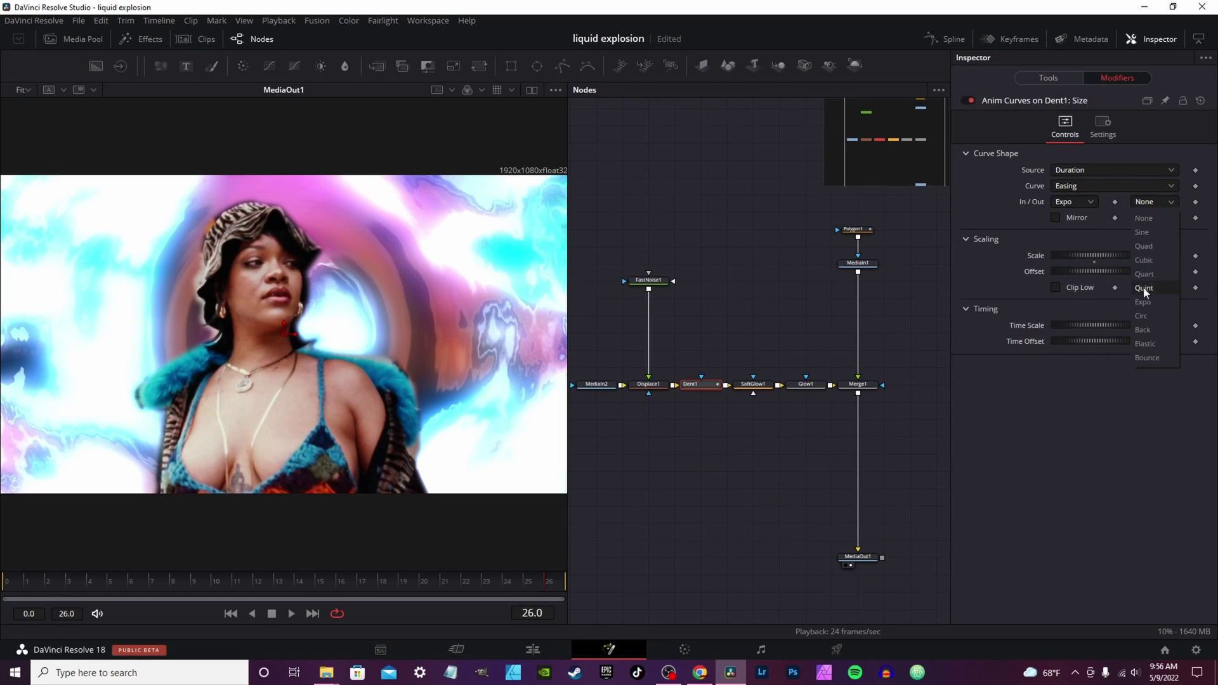
pyautogui.click(1146, 303)
pyautogui.press('space')
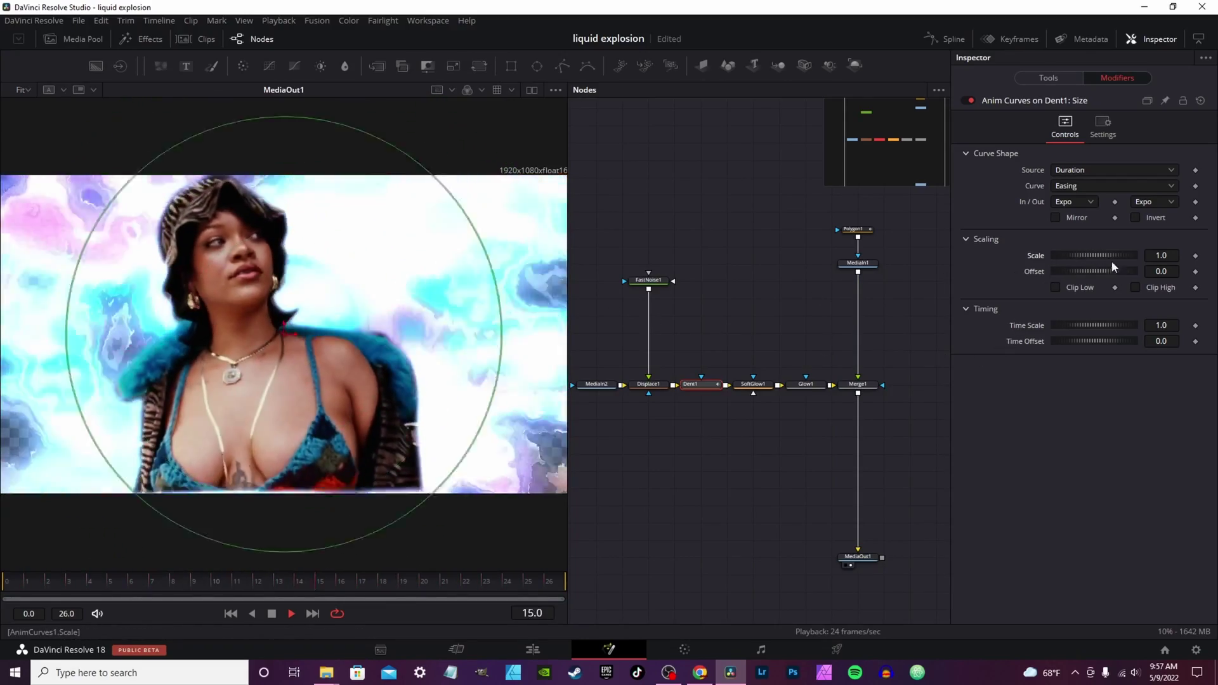
# Set the curve's Scale to 1.0 and Offset to 0.98, keeping ease-in at Expo.
pyautogui.moveTo(1113, 254); pyautogui.dragTo(1099, 250)
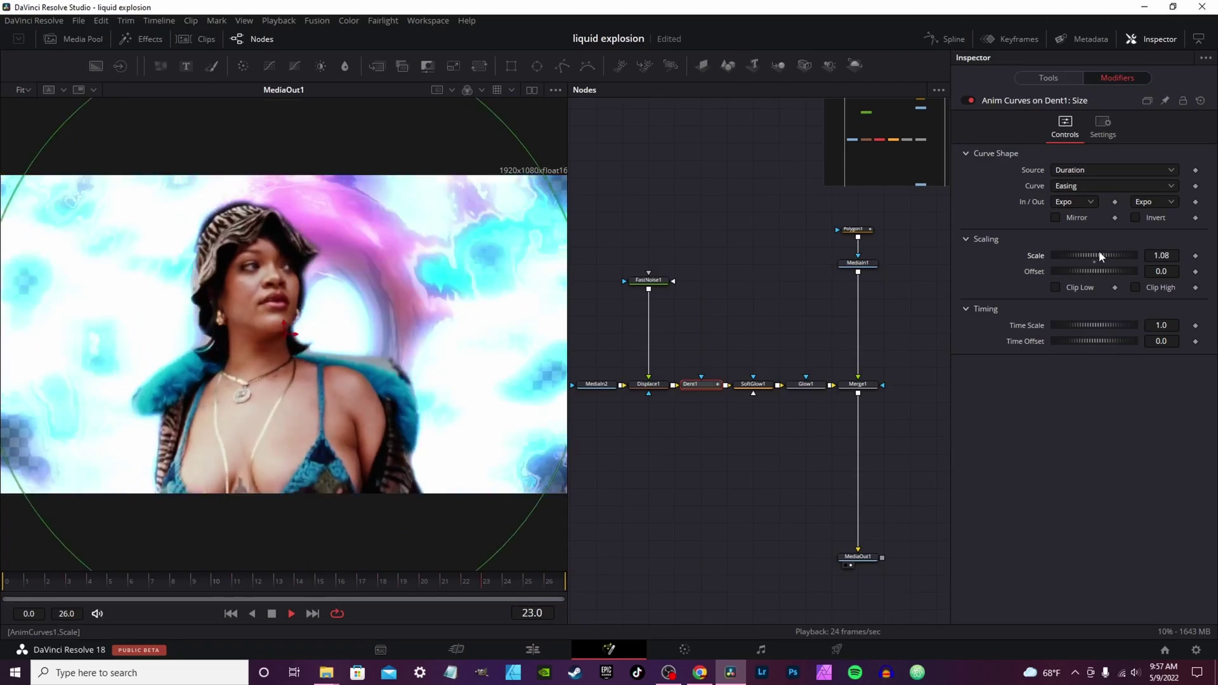
pyautogui.moveTo(1089, 269)
pyautogui.mouseDown()
pyautogui.moveTo(1110, 269)
pyautogui.moveTo(1089, 269)
pyautogui.mouseUp()
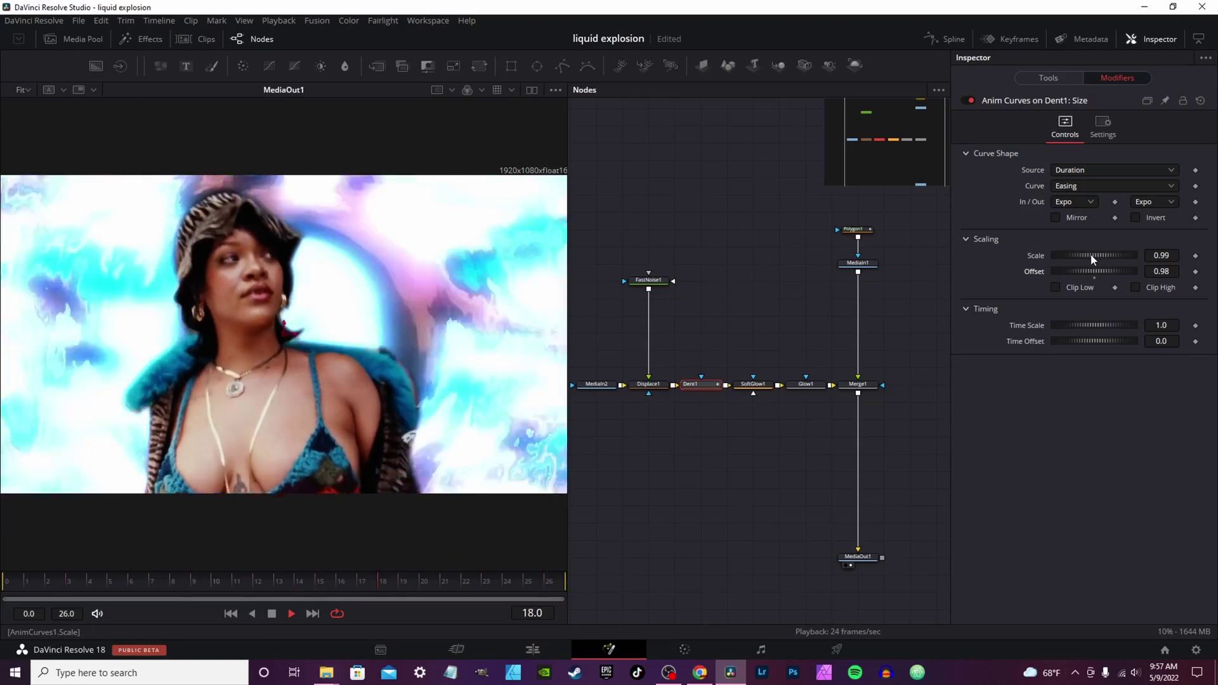
pyautogui.moveTo(1091, 261); pyautogui.dragTo(1094, 267)
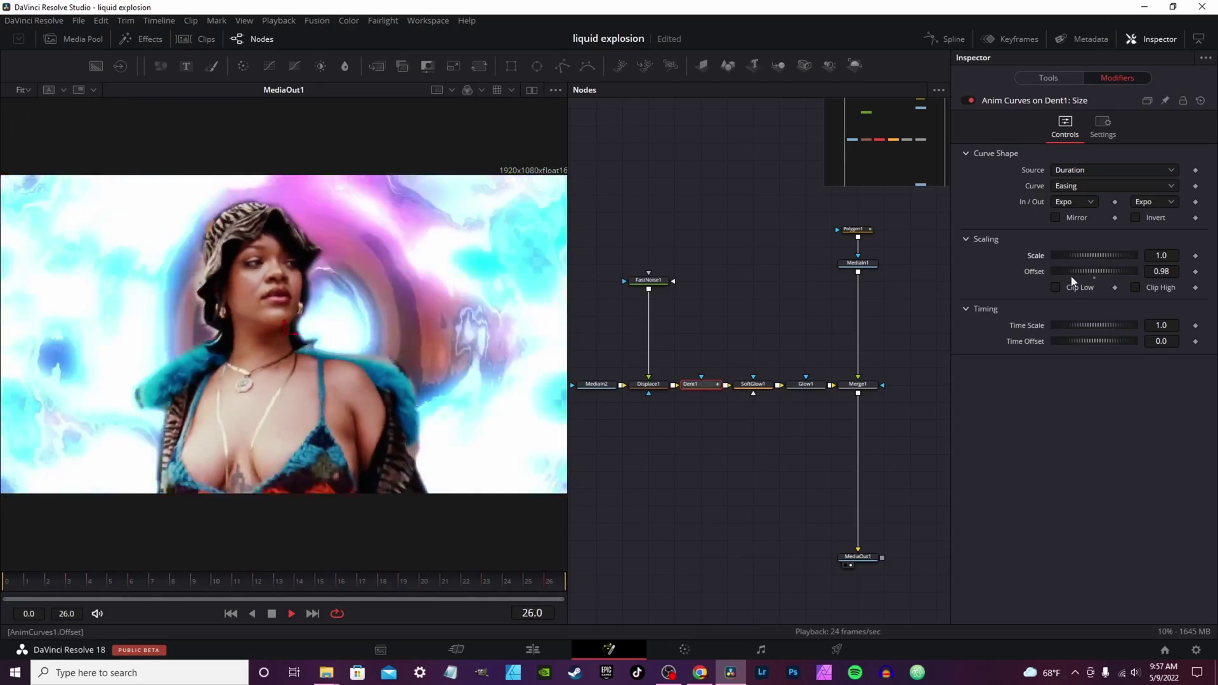
pyautogui.click(1082, 203)
pyautogui.click(1083, 202)
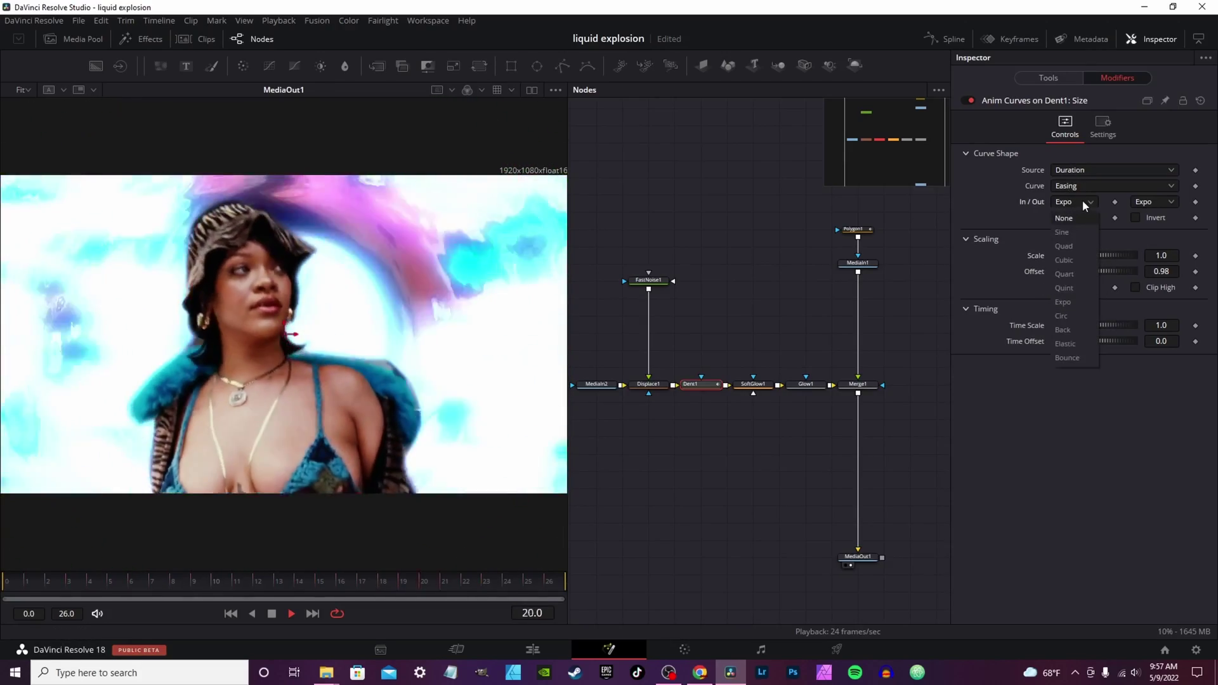